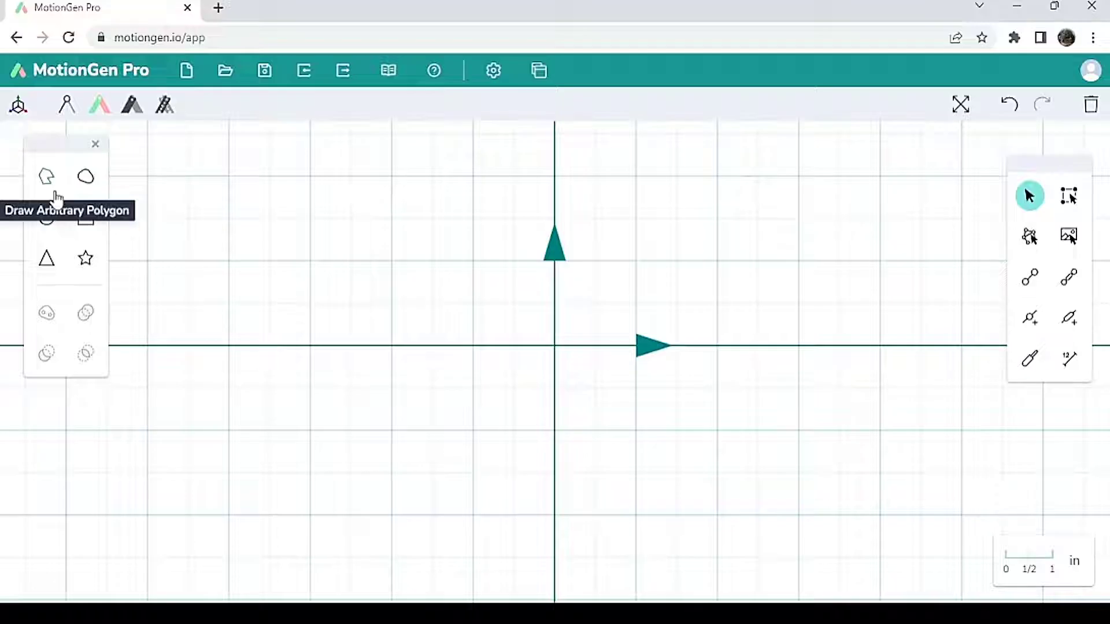
Step: Move the shape palette lower on the screen and arm the triangle drawing tool
{"action": "left_click_drag", "start_coordinate": [76, 146], "coordinate": [66, 186]}
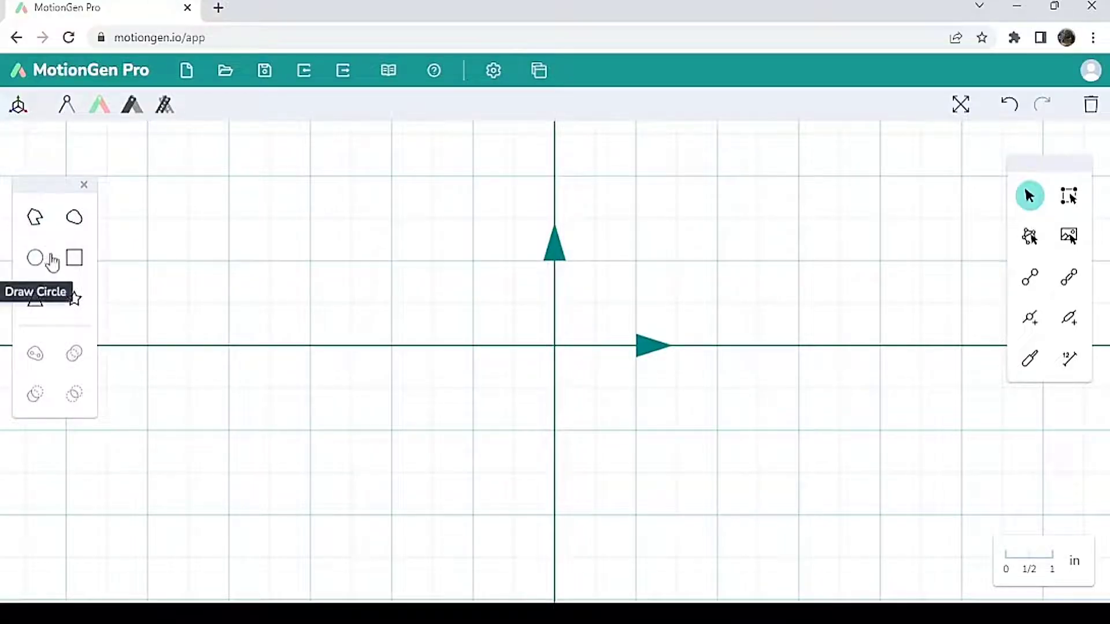
{"action": "left_click", "coordinate": [38, 300]}
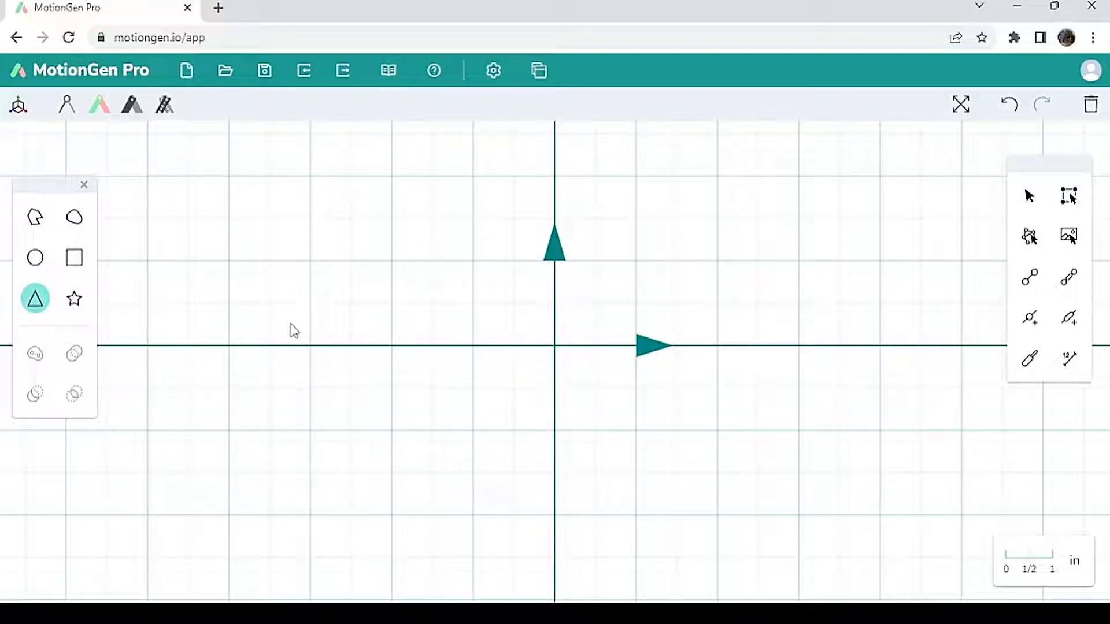
Step: Draw triangle S1 above the horizontal axis, left of the origin
{"action": "left_click_drag", "start_coordinate": [288, 326], "coordinate": [469, 194]}
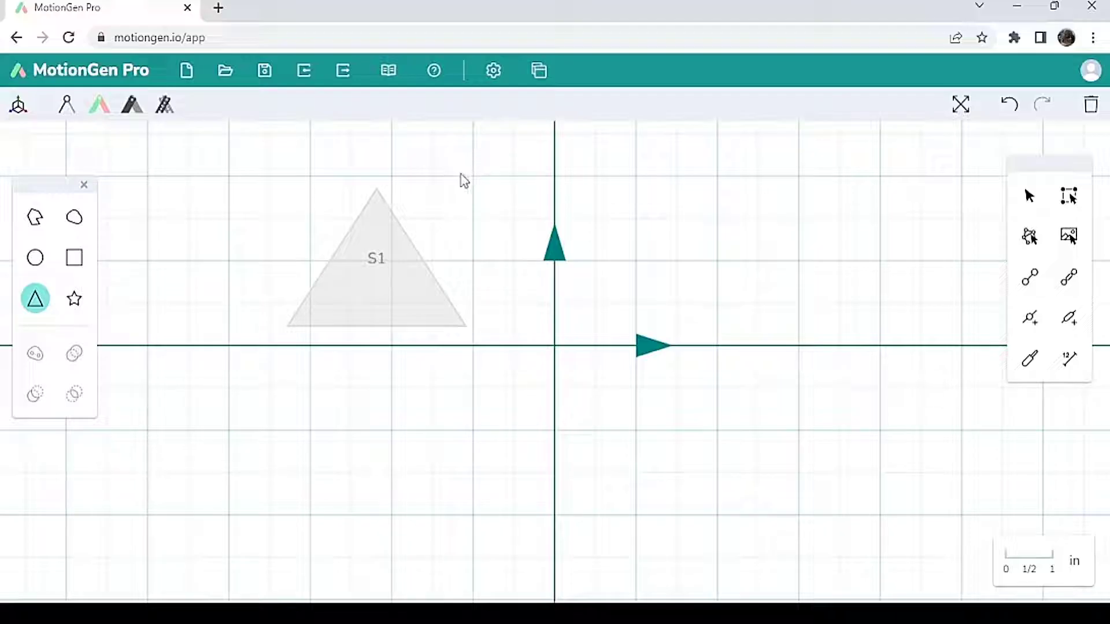
Step: Draw link L1 with joints at both ends along the base of triangle S1
{"action": "left_click", "coordinate": [1034, 286]}
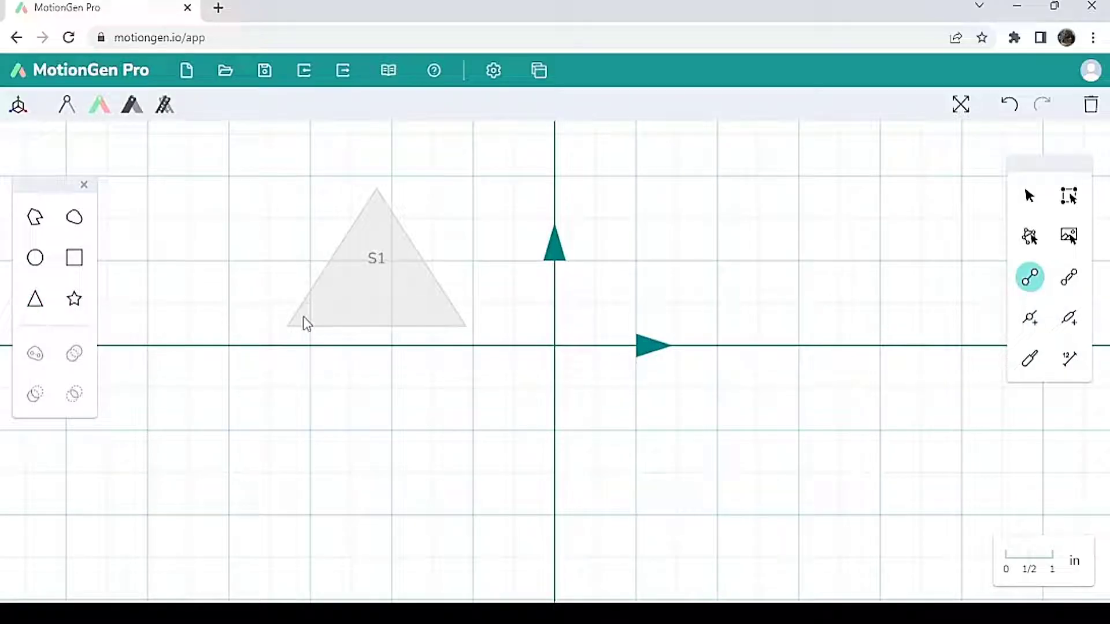
{"action": "left_click_drag", "start_coordinate": [334, 313], "coordinate": [442, 315]}
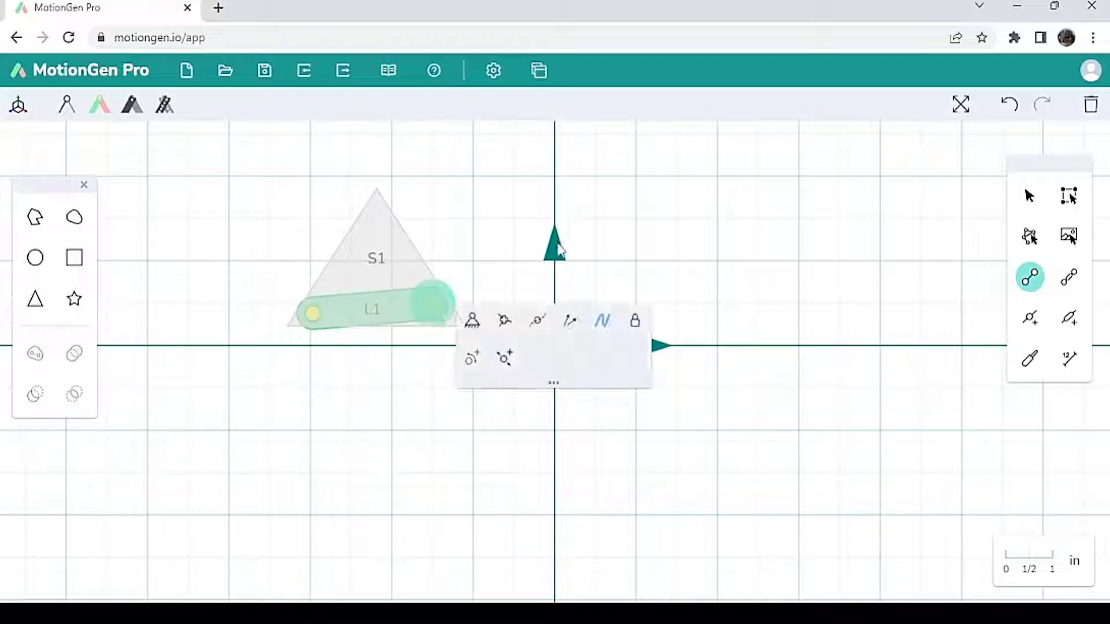
{"action": "left_click", "coordinate": [613, 246]}
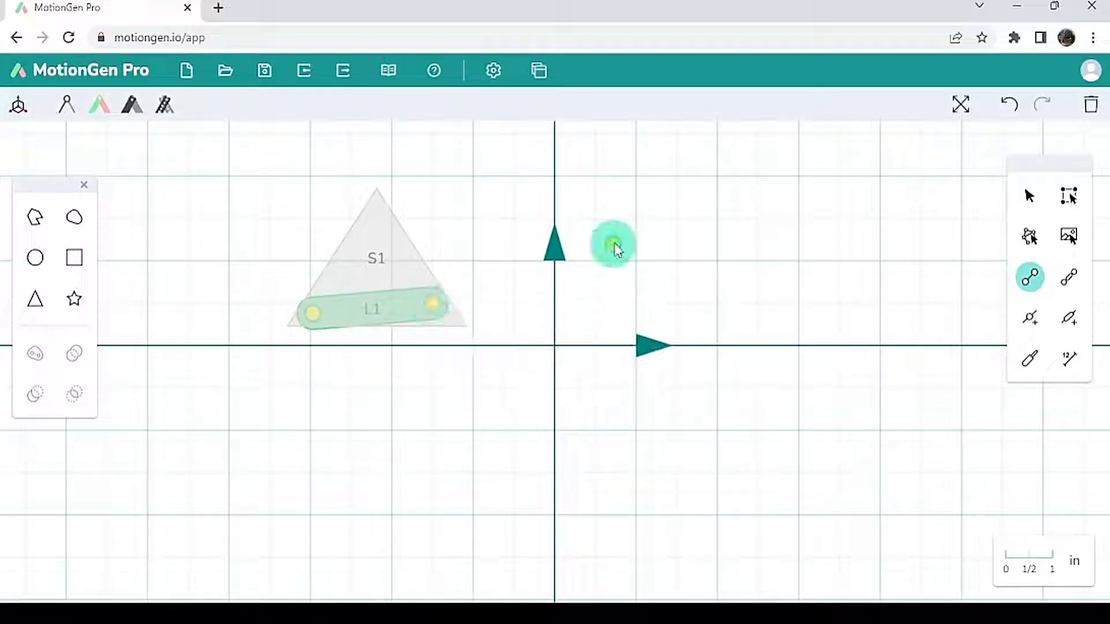
{"action": "left_click", "coordinate": [1079, 202]}
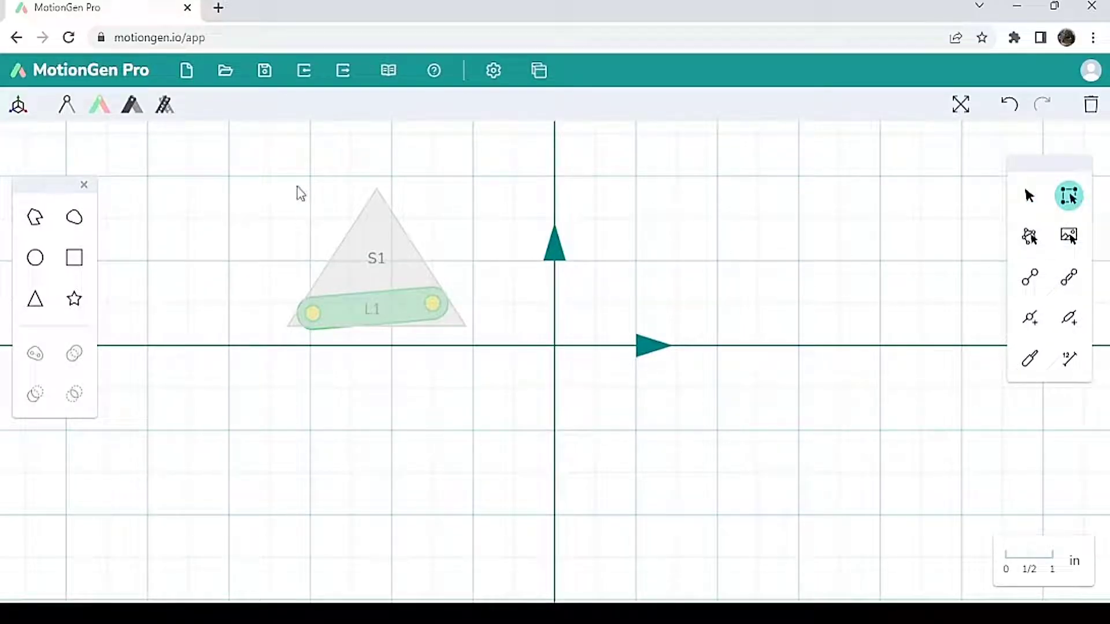
Step: Select triangle S1 and link L1 together and merge them into one triangular link
{"action": "left_click_drag", "start_coordinate": [262, 172], "coordinate": [512, 402]}
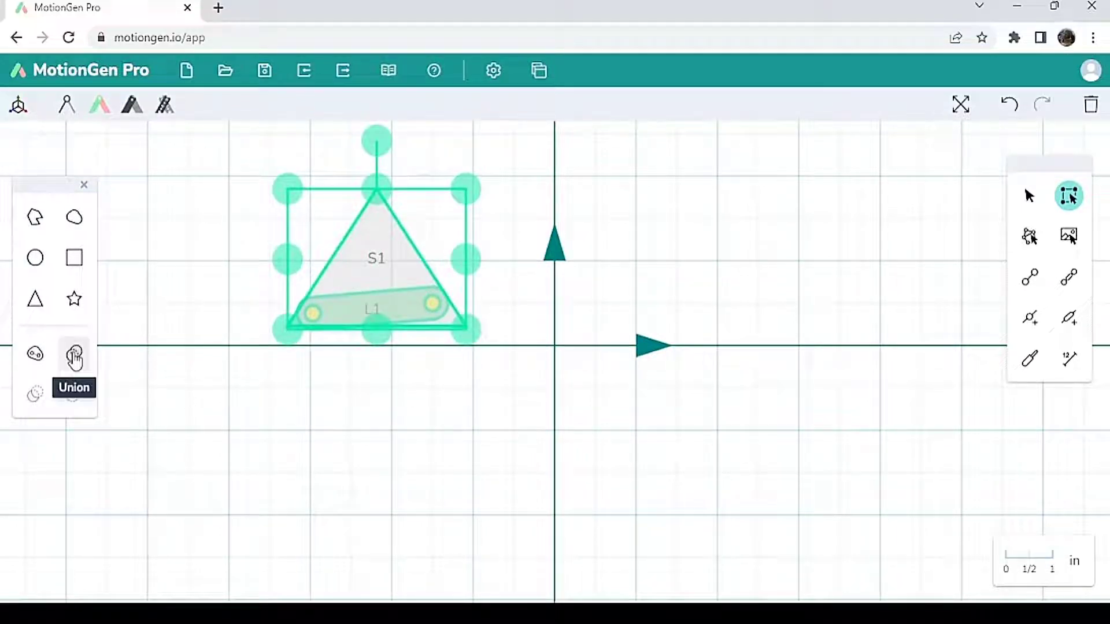
{"action": "left_click", "coordinate": [39, 360]}
{"action": "left_click", "coordinate": [399, 416]}
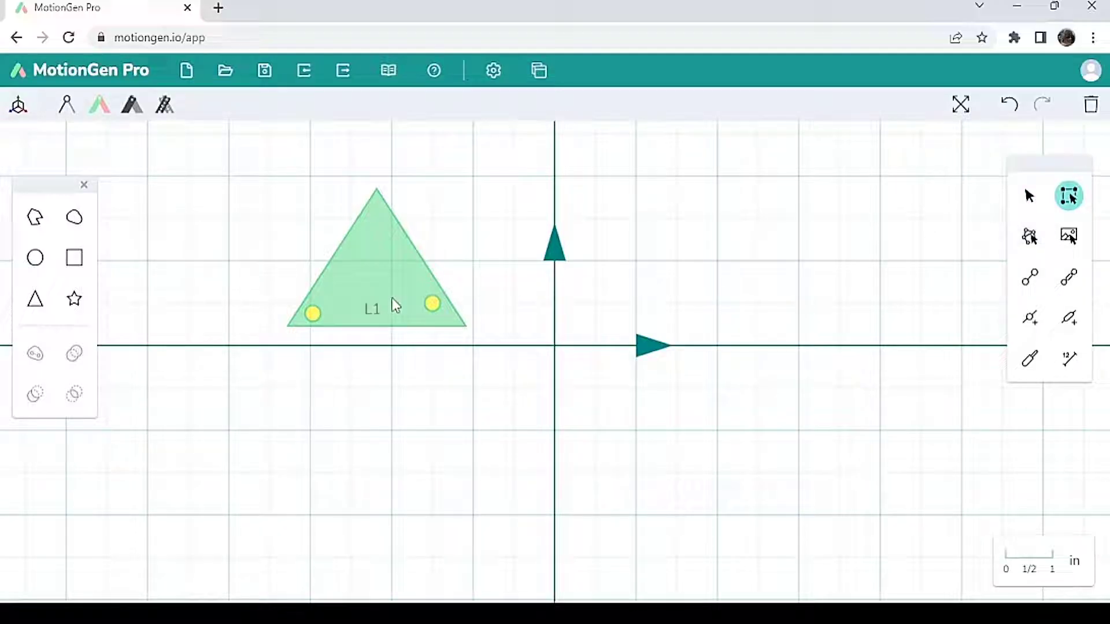
Step: Move the triangular link L1 right of the y-axis, above the x-axis, using Mech-Select
{"action": "scroll", "coordinate": [629, 382], "scroll_direction": "up", "scroll_amount": 1}
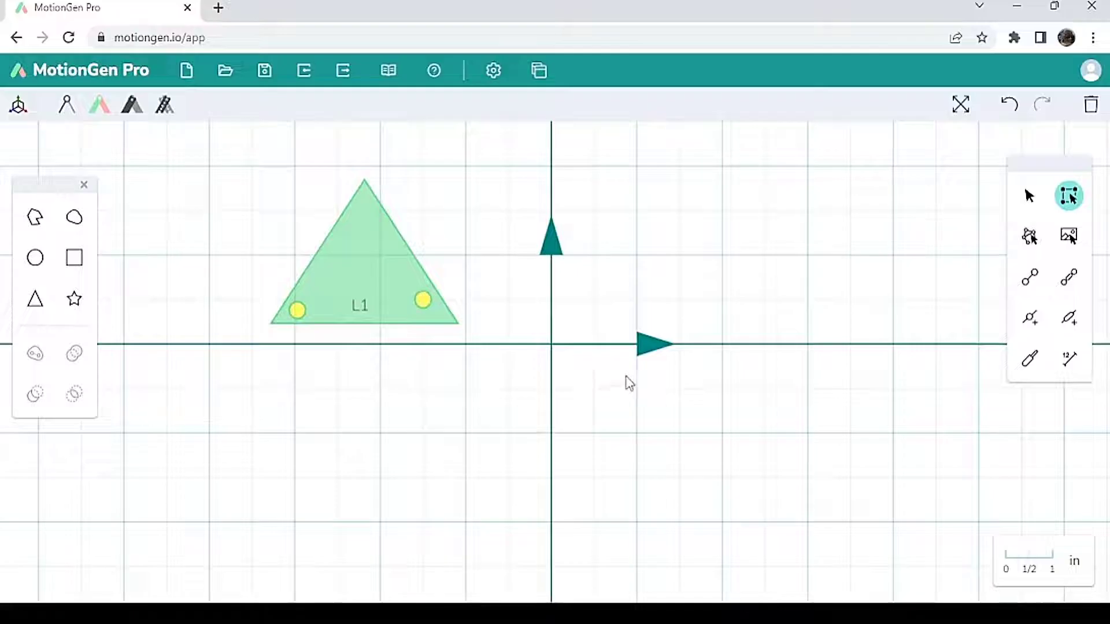
{"action": "scroll", "coordinate": [668, 338], "scroll_direction": "down", "scroll_amount": 1}
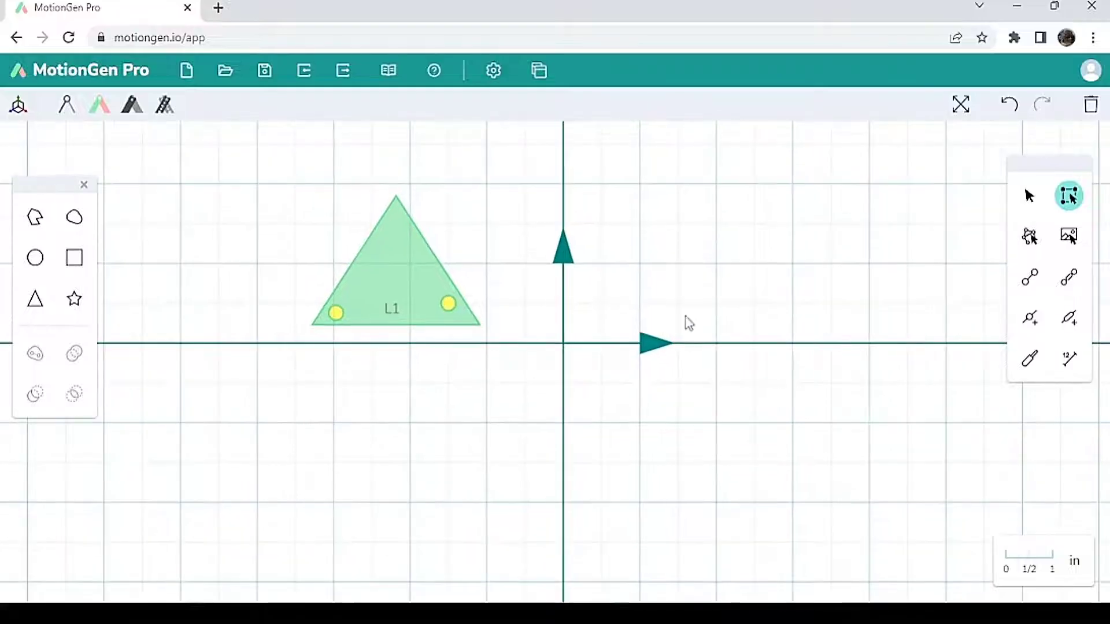
{"action": "left_click", "coordinate": [1031, 237]}
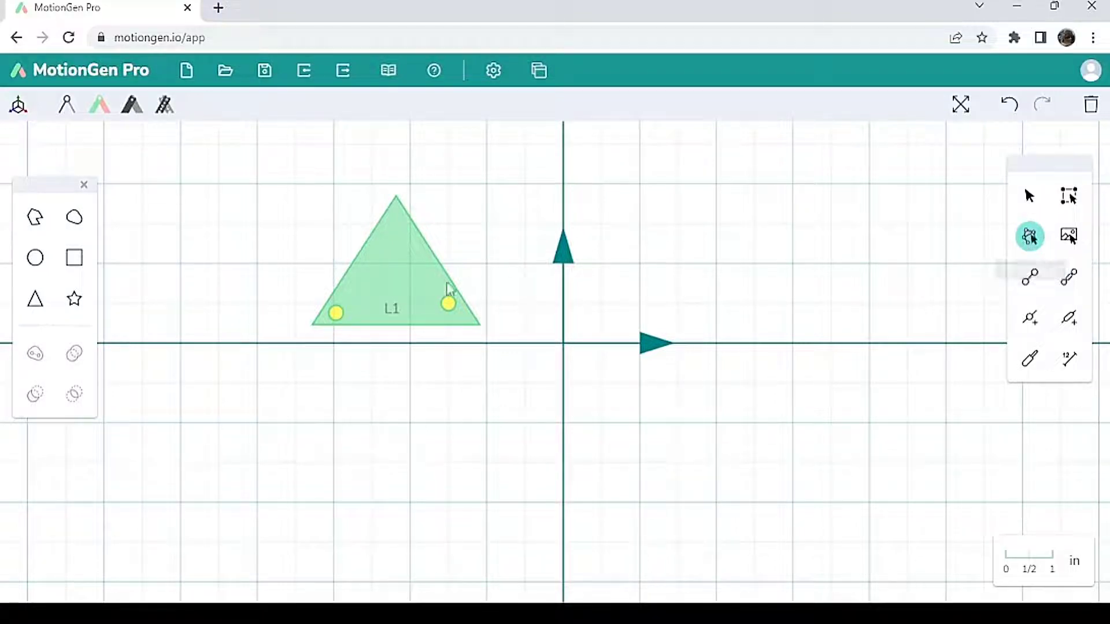
{"action": "left_click", "coordinate": [412, 290]}
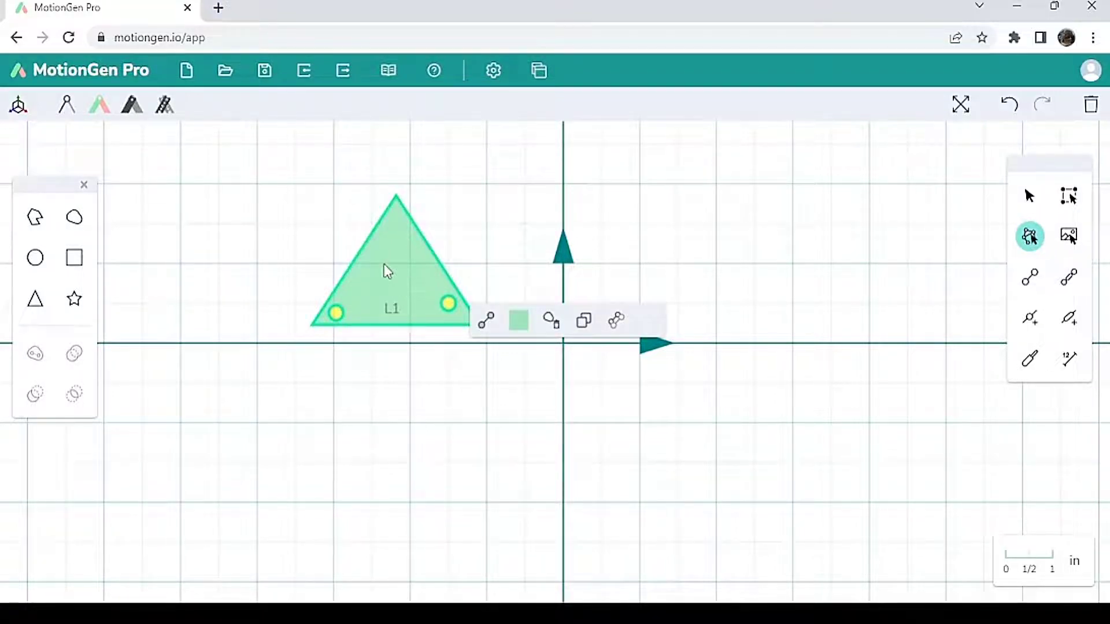
{"action": "left_click_drag", "start_coordinate": [387, 272], "coordinate": [755, 239]}
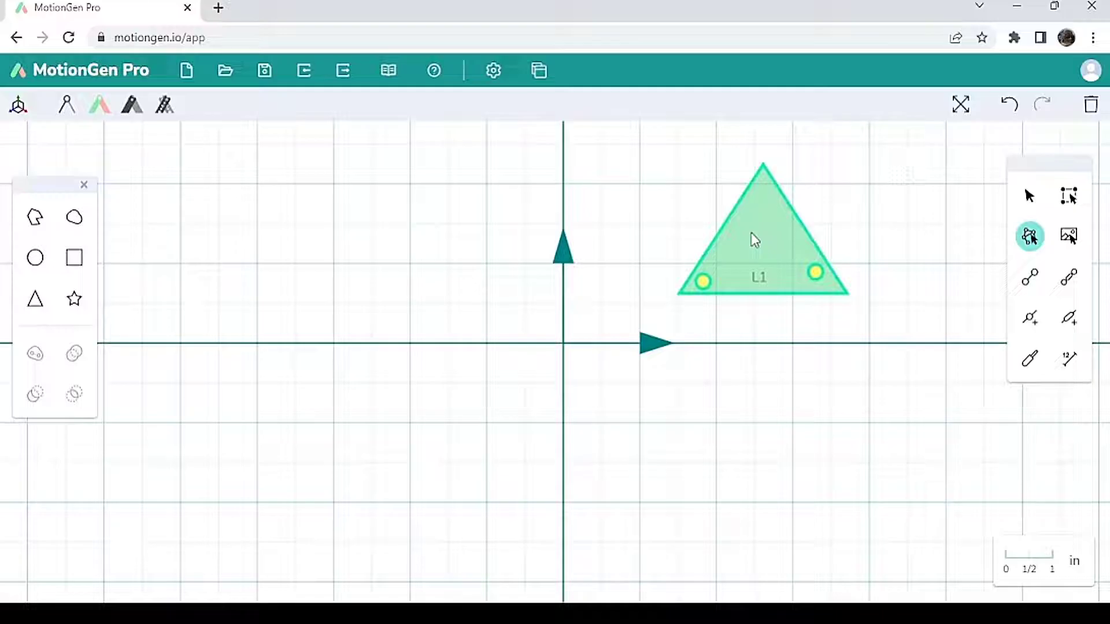
{"action": "mouse_move", "coordinate": [751, 233]}
{"action": "left_mouse_down"}
{"action": "mouse_move", "coordinate": [750, 208]}
{"action": "mouse_move", "coordinate": [743, 238]}
{"action": "mouse_move", "coordinate": [762, 232]}
{"action": "left_mouse_up"}
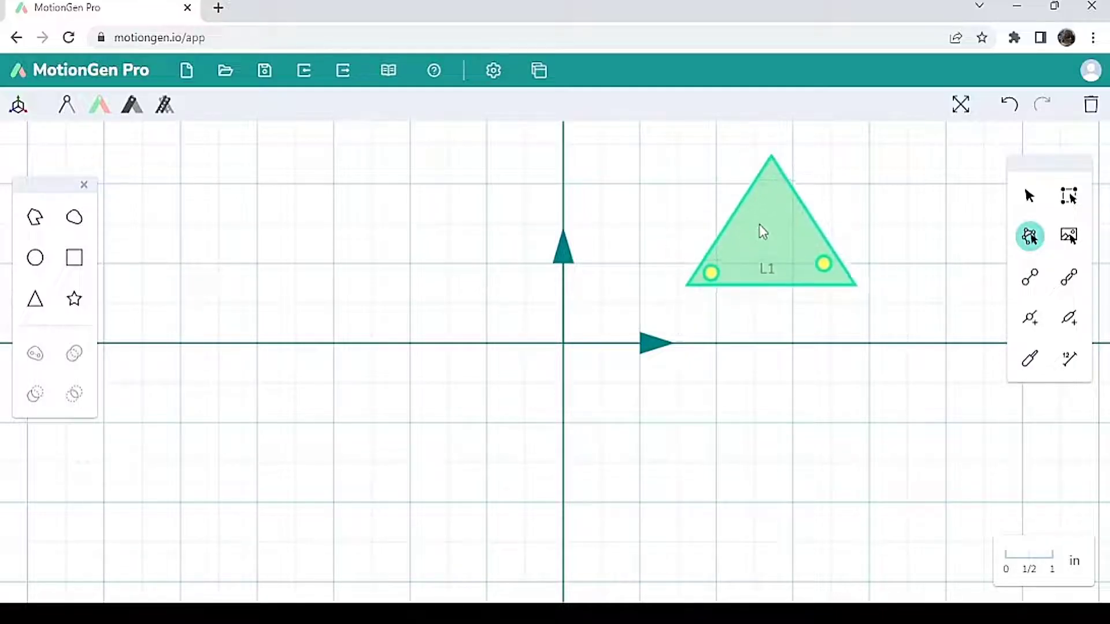
{"action": "mouse_move", "coordinate": [759, 225]}
{"action": "left_mouse_down"}
{"action": "mouse_move", "coordinate": [765, 211]}
{"action": "mouse_move", "coordinate": [758, 243]}
{"action": "mouse_move", "coordinate": [788, 240]}
{"action": "mouse_move", "coordinate": [804, 231]}
{"action": "mouse_move", "coordinate": [804, 209]}
{"action": "left_mouse_up"}
{"action": "left_click", "coordinate": [859, 300]}
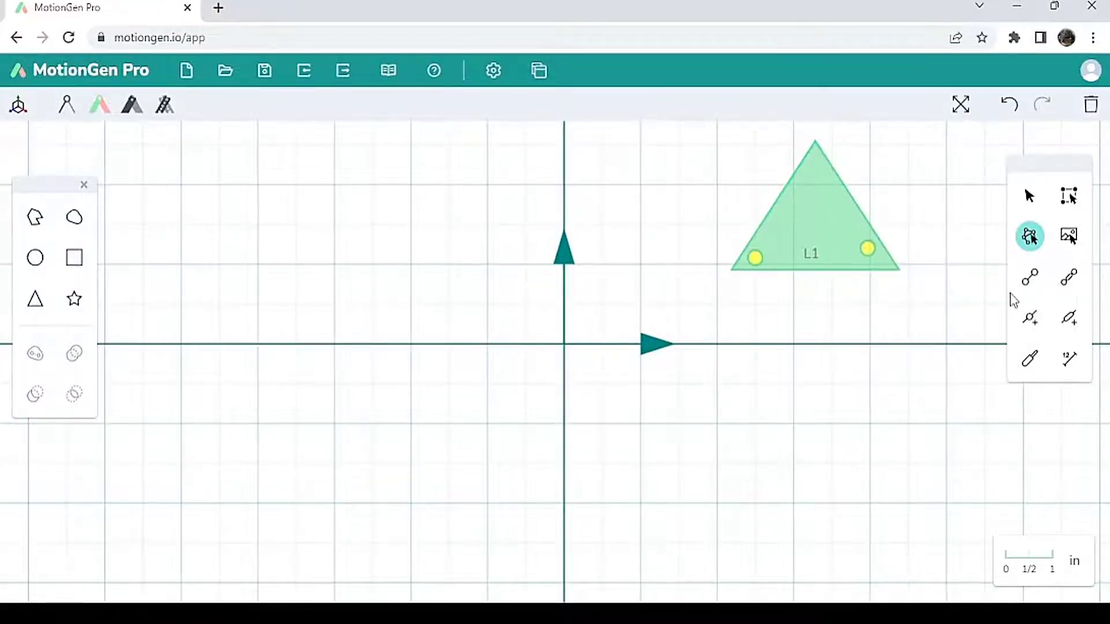
Step: Draw links L2 and L3 hanging down from L1's left and right joints
{"action": "left_click", "coordinate": [1026, 281]}
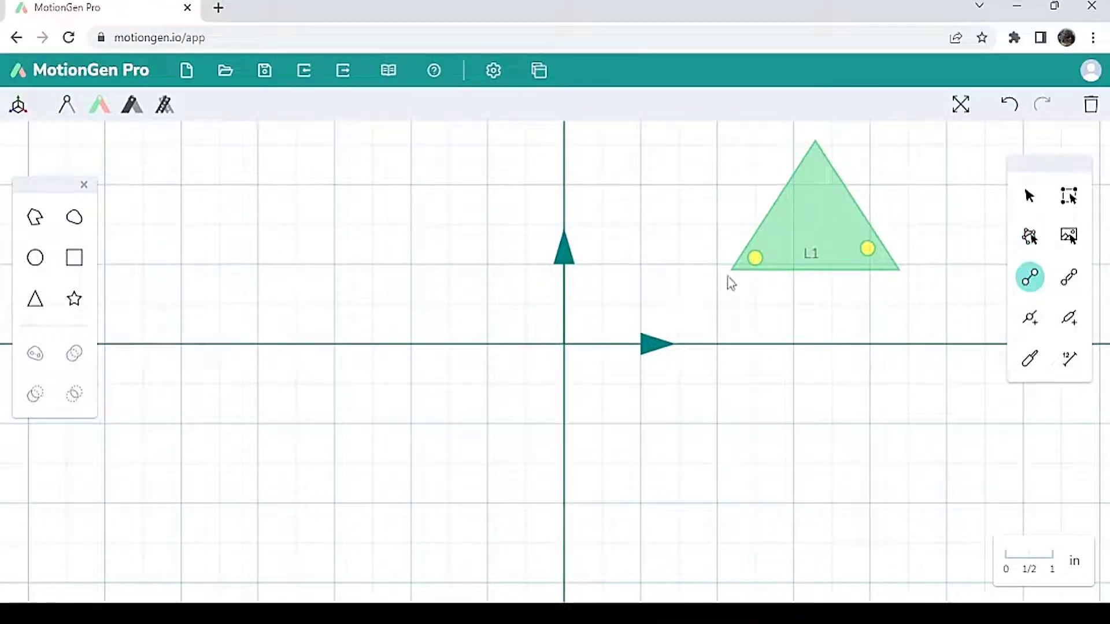
{"action": "left_click_drag", "start_coordinate": [756, 261], "coordinate": [761, 355]}
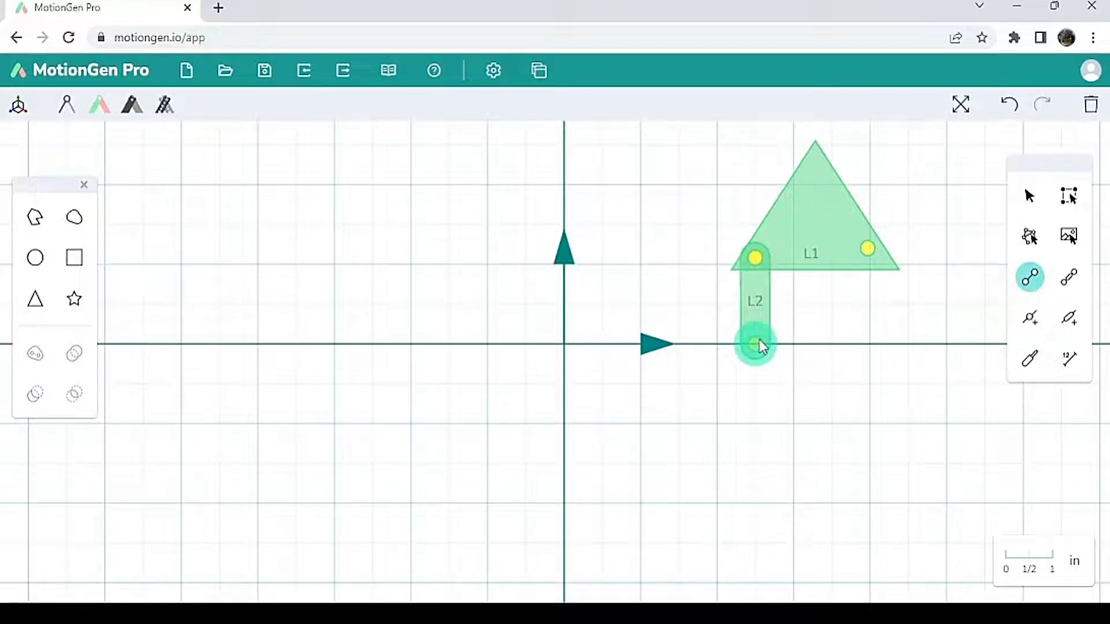
{"action": "left_click", "coordinate": [758, 340]}
{"action": "left_click_drag", "start_coordinate": [872, 248], "coordinate": [917, 380]}
{"action": "left_click", "coordinate": [792, 417]}
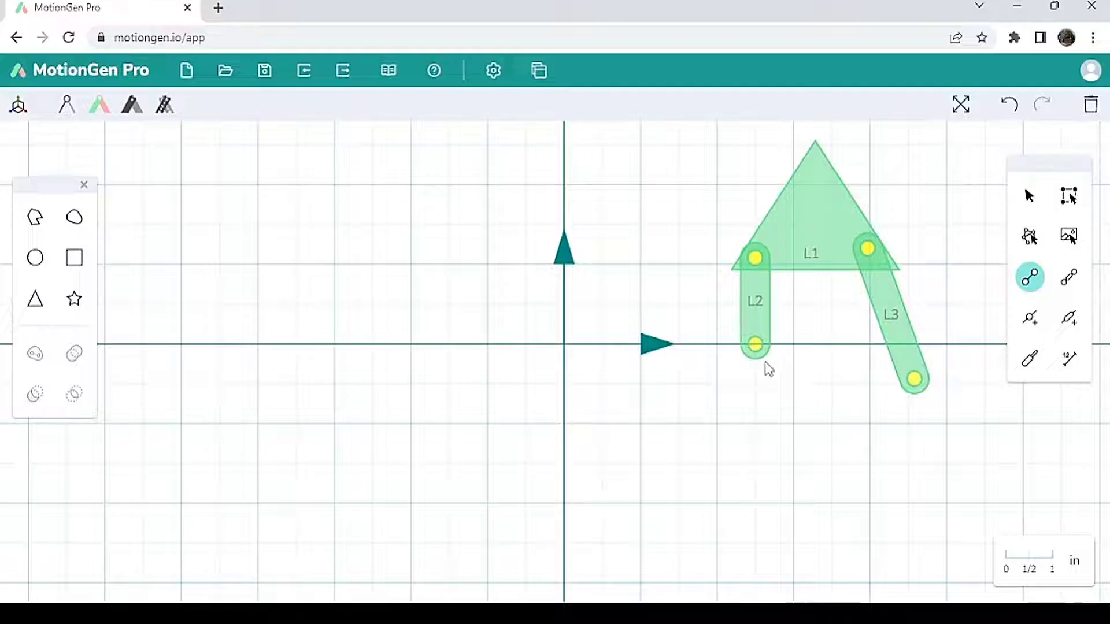
{"action": "key", "text": "Escape"}
{"action": "left_click", "coordinate": [756, 345]}
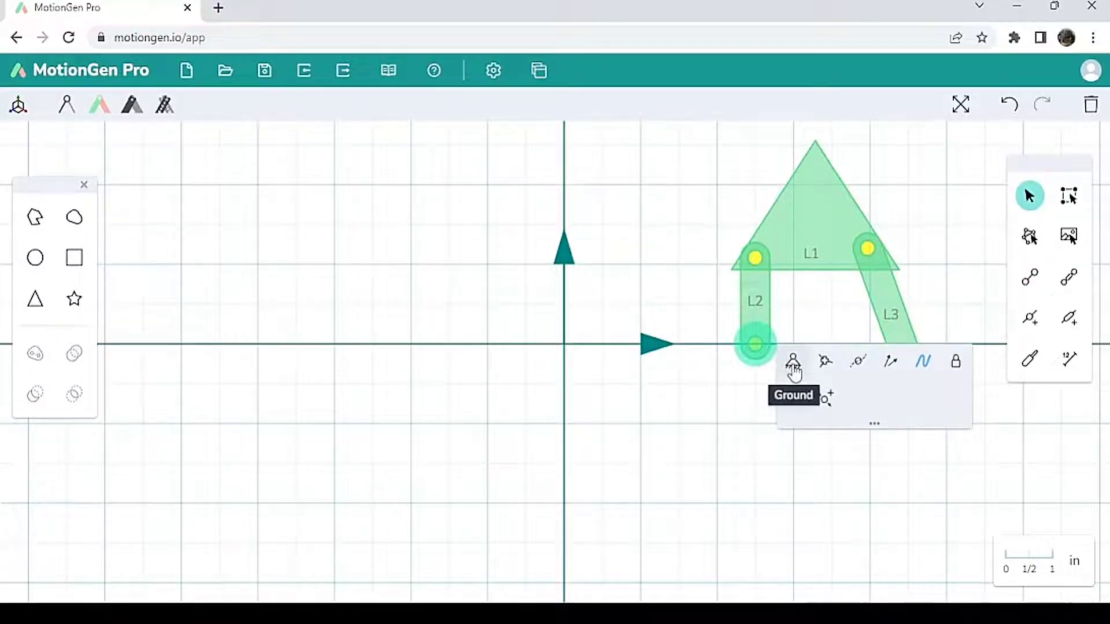
Step: Ground the lower joints of L2 and L3 and attach ground link L4 to L3's joint
{"action": "left_click", "coordinate": [792, 364]}
{"action": "left_click", "coordinate": [971, 305]}
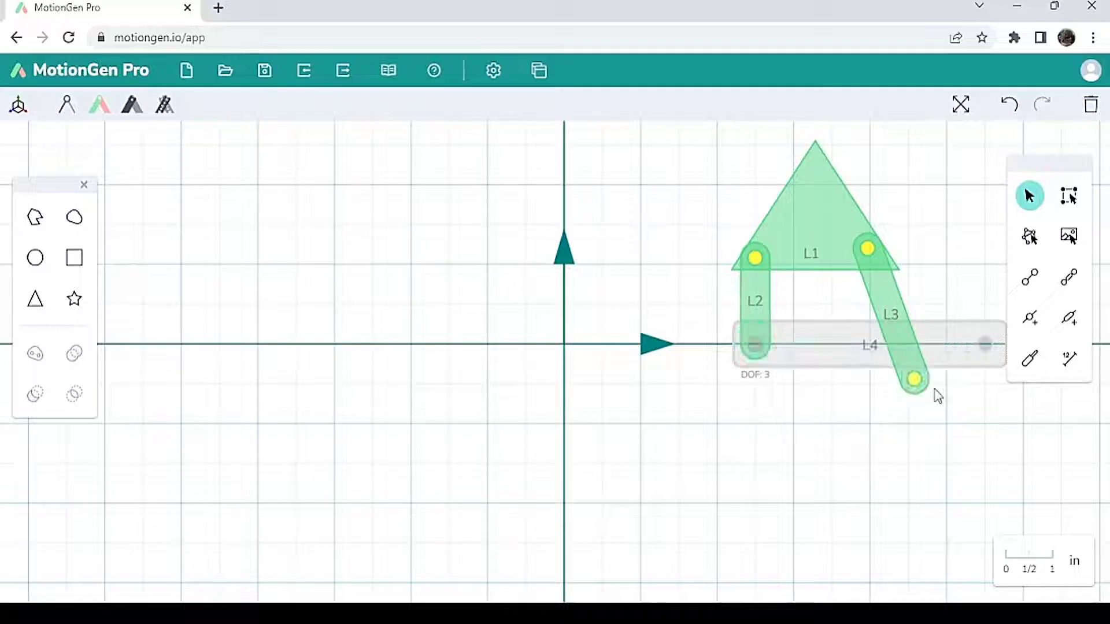
{"action": "left_click", "coordinate": [916, 383]}
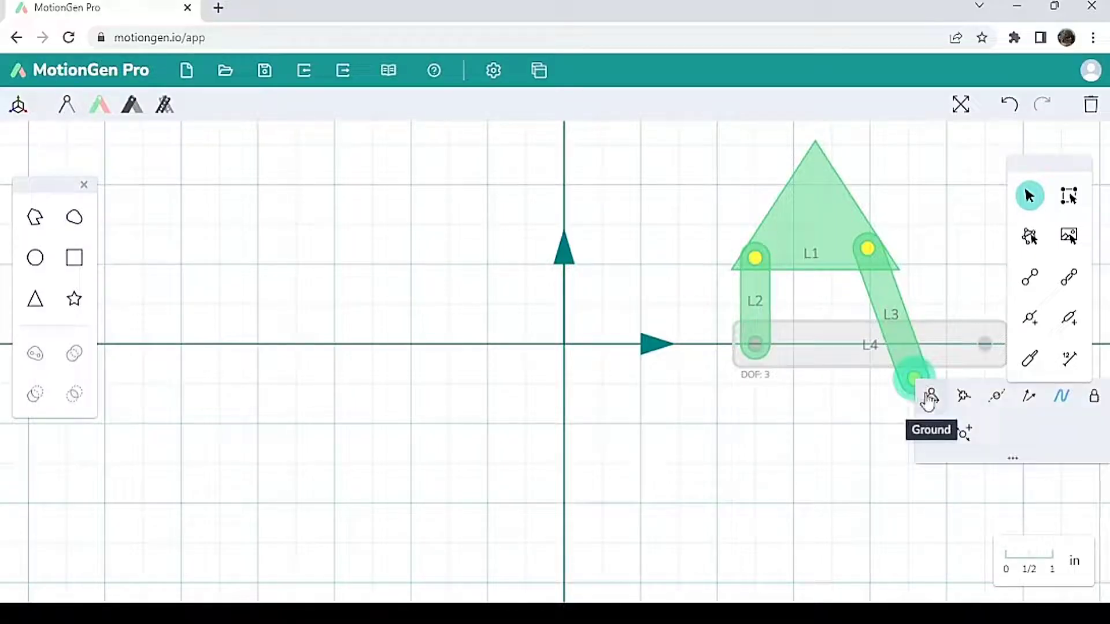
{"action": "left_click", "coordinate": [930, 399]}
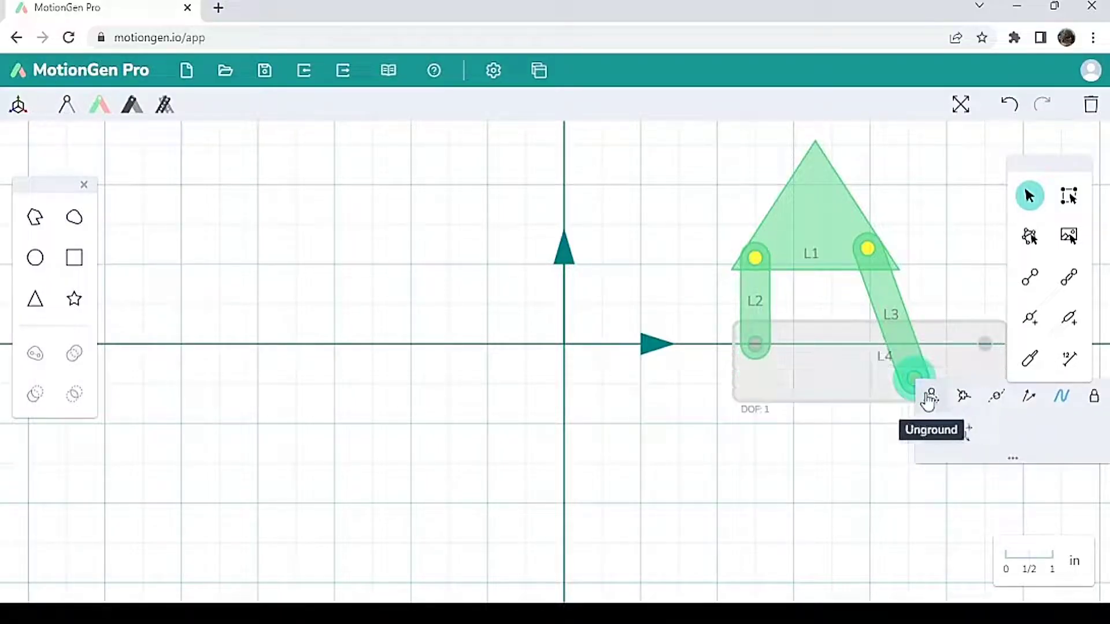
{"action": "left_click", "coordinate": [858, 455]}
{"action": "left_click_drag", "start_coordinate": [985, 347], "coordinate": [916, 383]}
{"action": "left_click", "coordinate": [821, 477]}
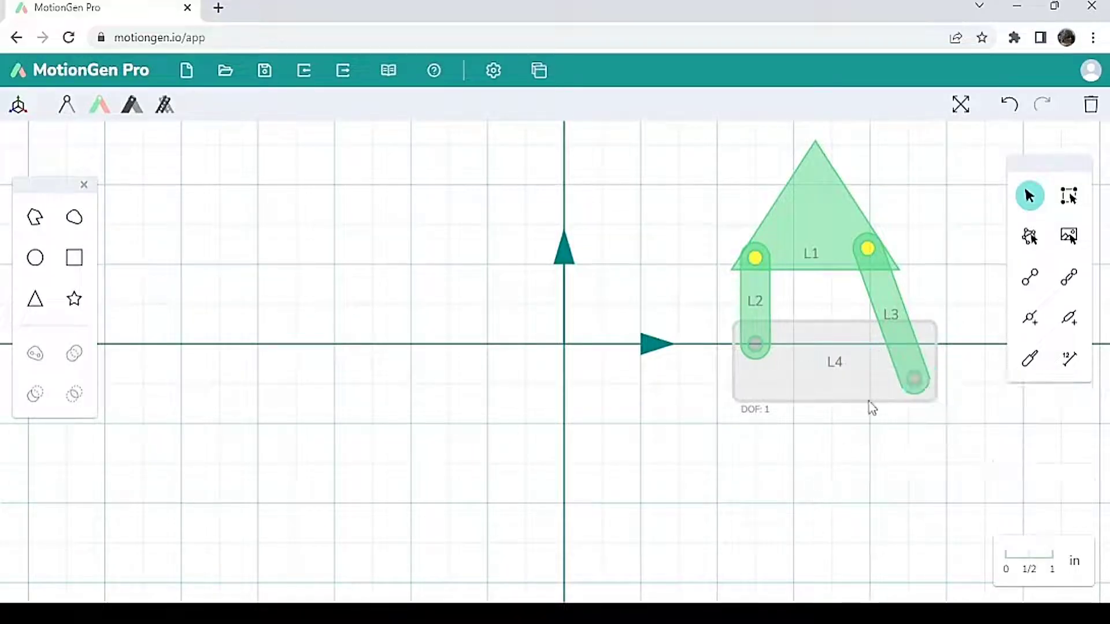
{"action": "left_click_drag", "start_coordinate": [983, 227], "coordinate": [680, 277]}
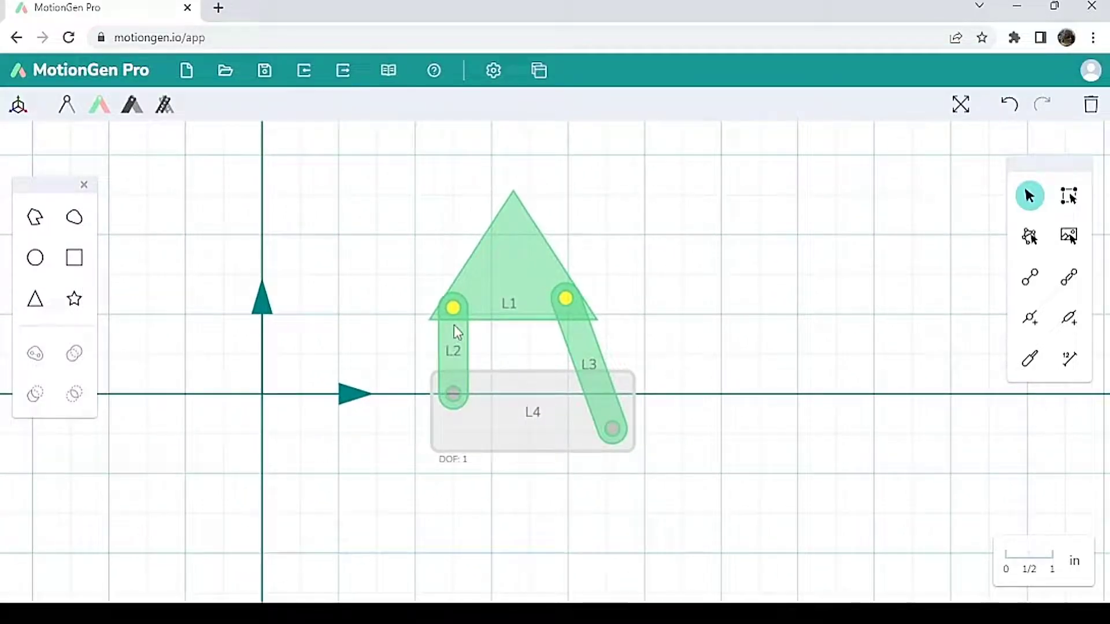
Step: Add a rotary actuator to L2's ground joint, run the simulation, then stop it
{"action": "left_click", "coordinate": [454, 398]}
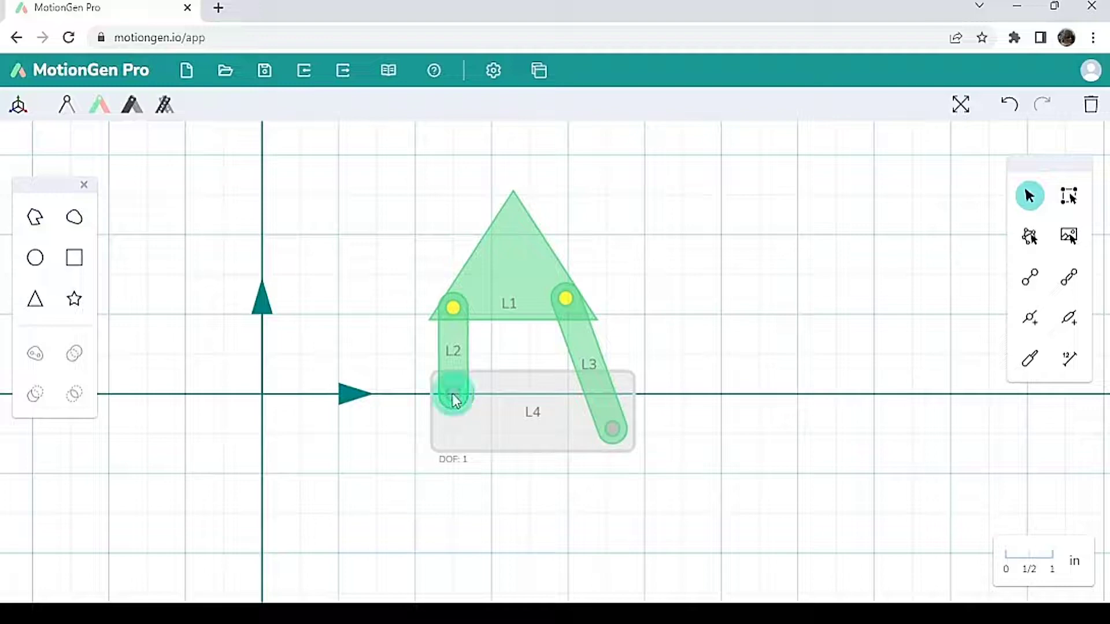
{"action": "left_click", "coordinate": [492, 454]}
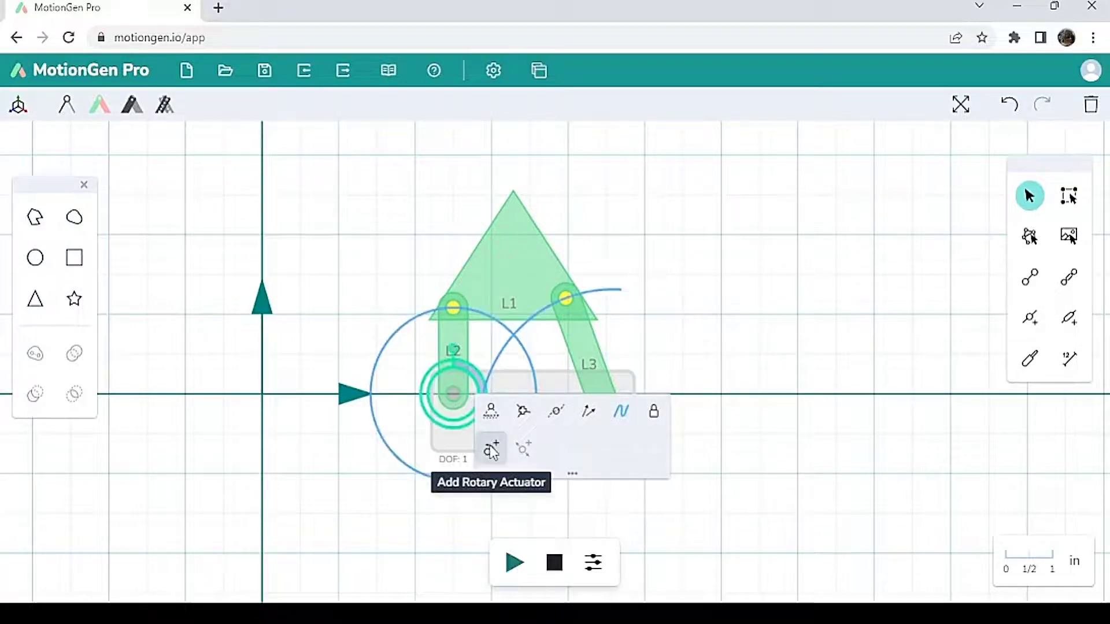
{"action": "left_click", "coordinate": [514, 565]}
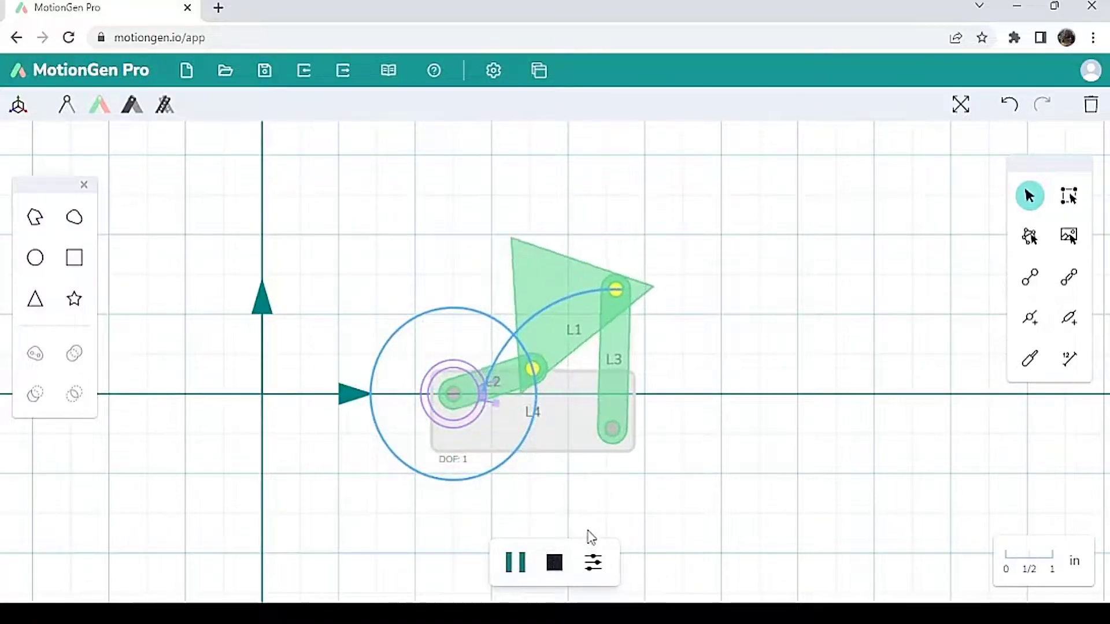
{"action": "left_click", "coordinate": [555, 563]}
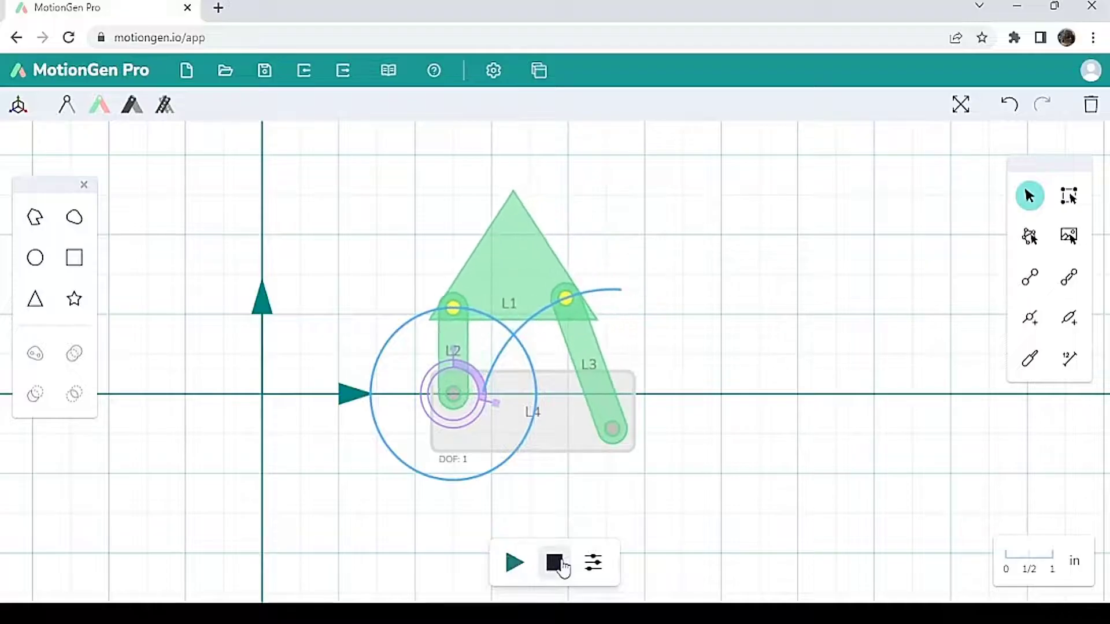
Step: Delete the linkage, then draw rectangle S1 and an overlapping circle S2 above the x-axis
{"action": "left_click", "coordinate": [1092, 109]}
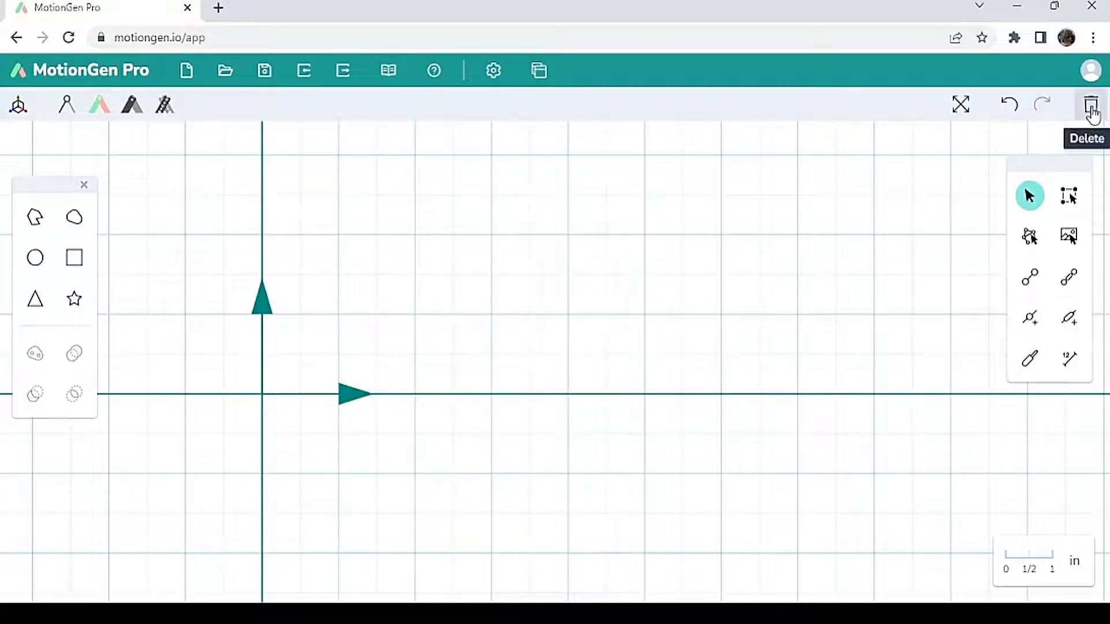
{"action": "left_click_drag", "start_coordinate": [801, 285], "coordinate": [914, 289]}
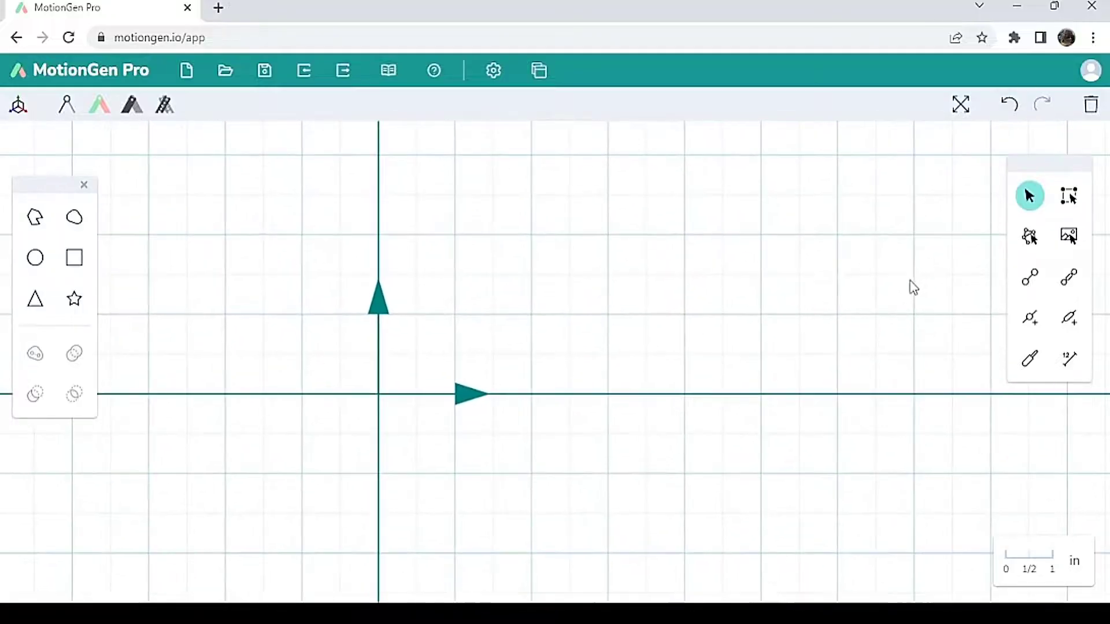
{"action": "left_click", "coordinate": [75, 261]}
{"action": "left_click_drag", "start_coordinate": [469, 221], "coordinate": [660, 353]}
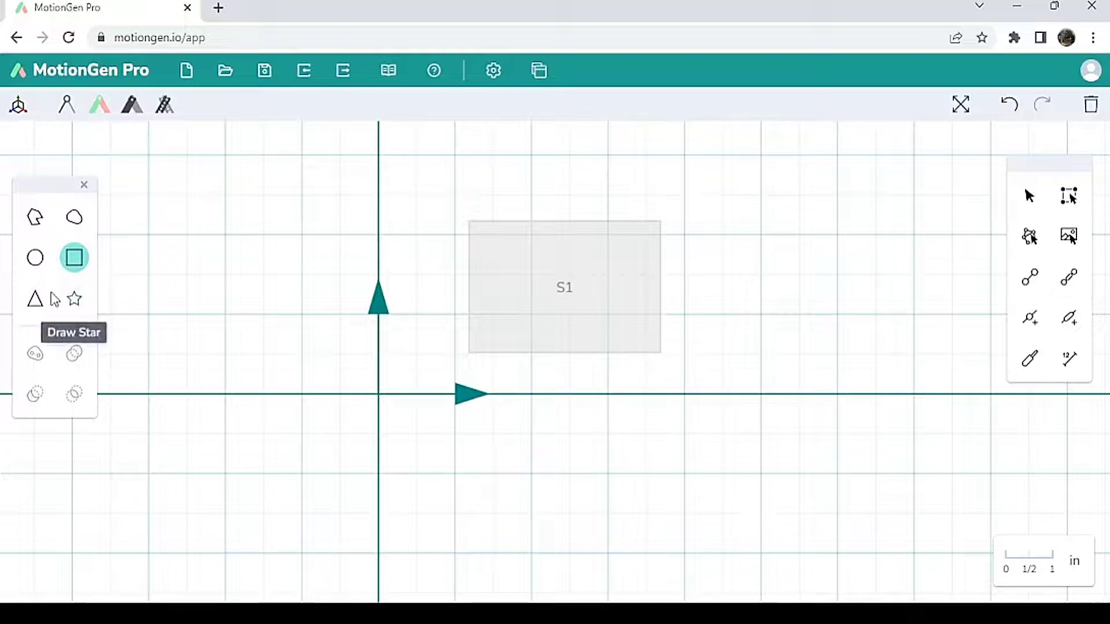
{"action": "left_click", "coordinate": [35, 261]}
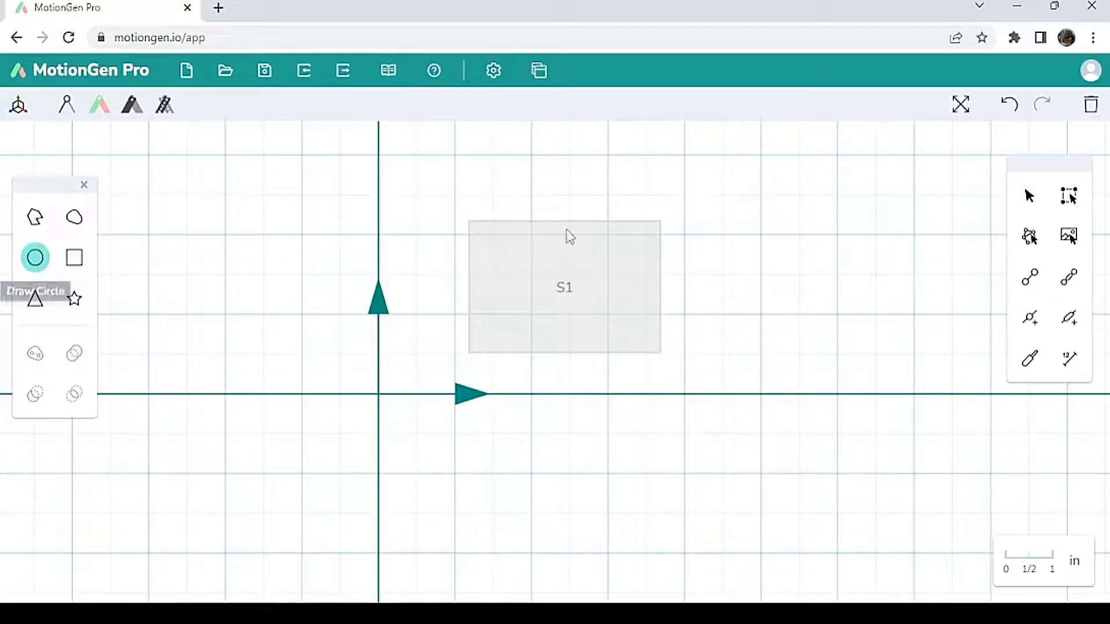
{"action": "left_click_drag", "start_coordinate": [636, 279], "coordinate": [737, 294]}
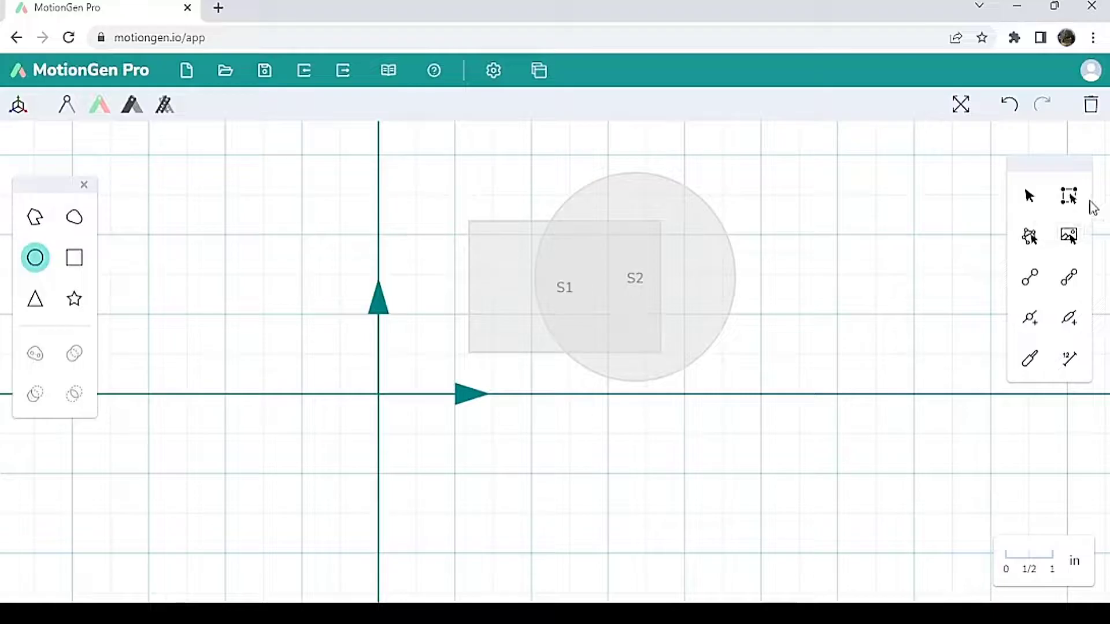
Step: Select the rectangle and circle together and unite them into one shape
{"action": "left_click", "coordinate": [1068, 209]}
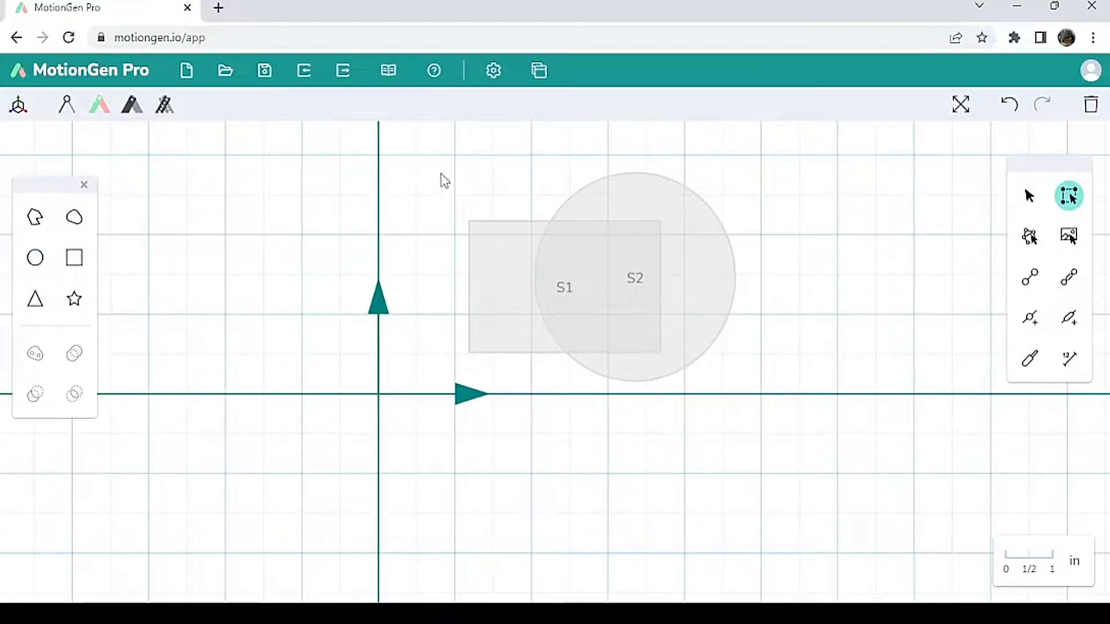
{"action": "left_click_drag", "start_coordinate": [432, 163], "coordinate": [786, 414]}
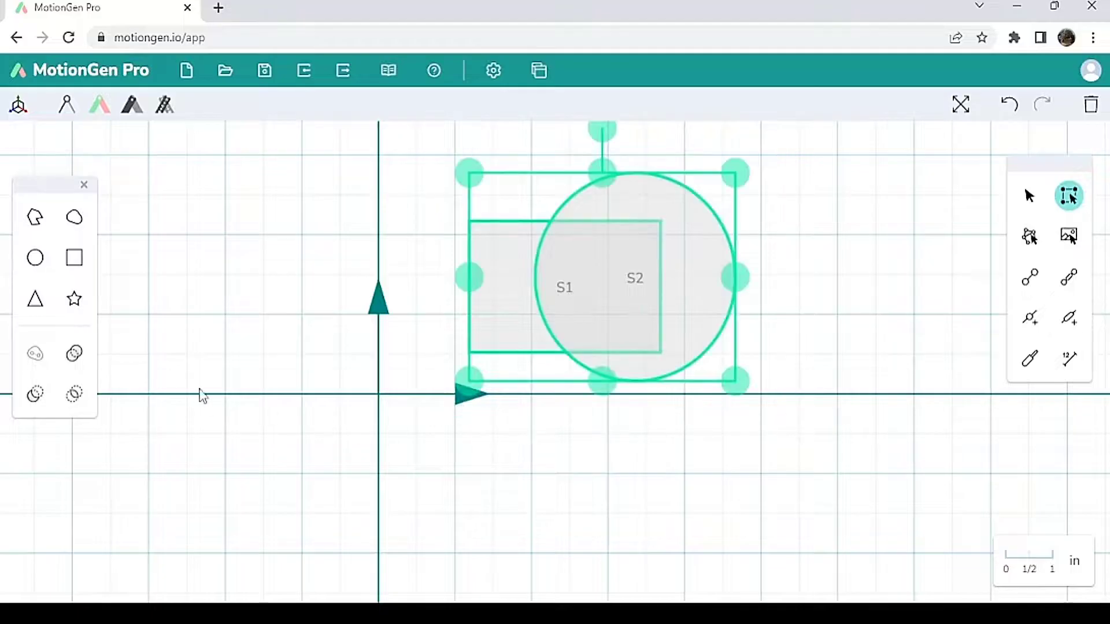
{"action": "left_click", "coordinate": [85, 363]}
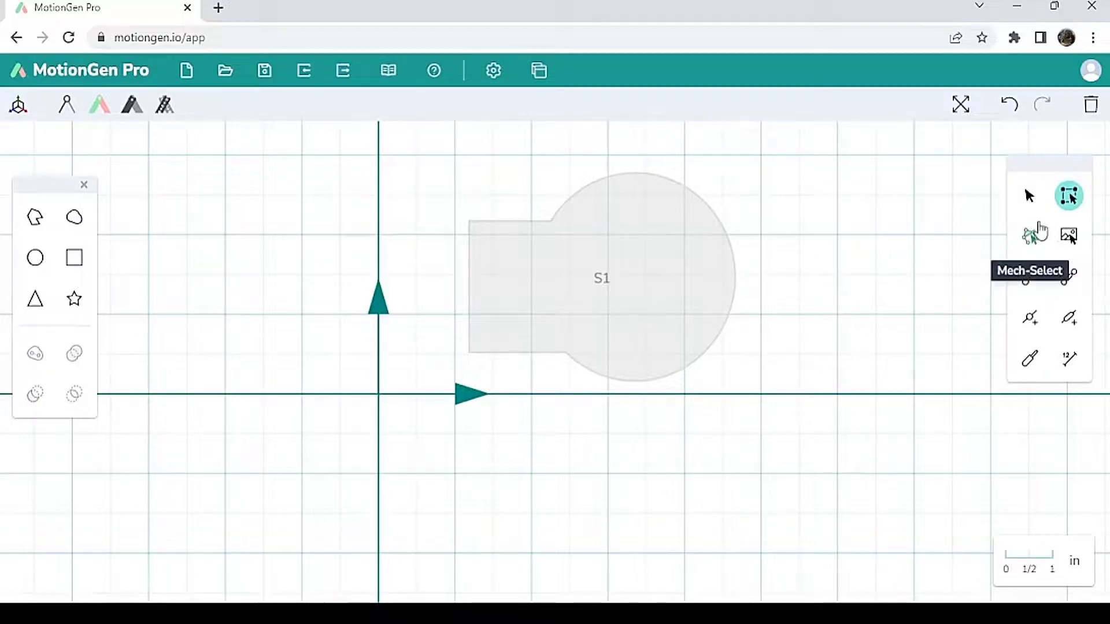
Step: Resize, rotate and reposition the united shape S1, then delete it
{"action": "left_click_drag", "start_coordinate": [443, 177], "coordinate": [833, 403]}
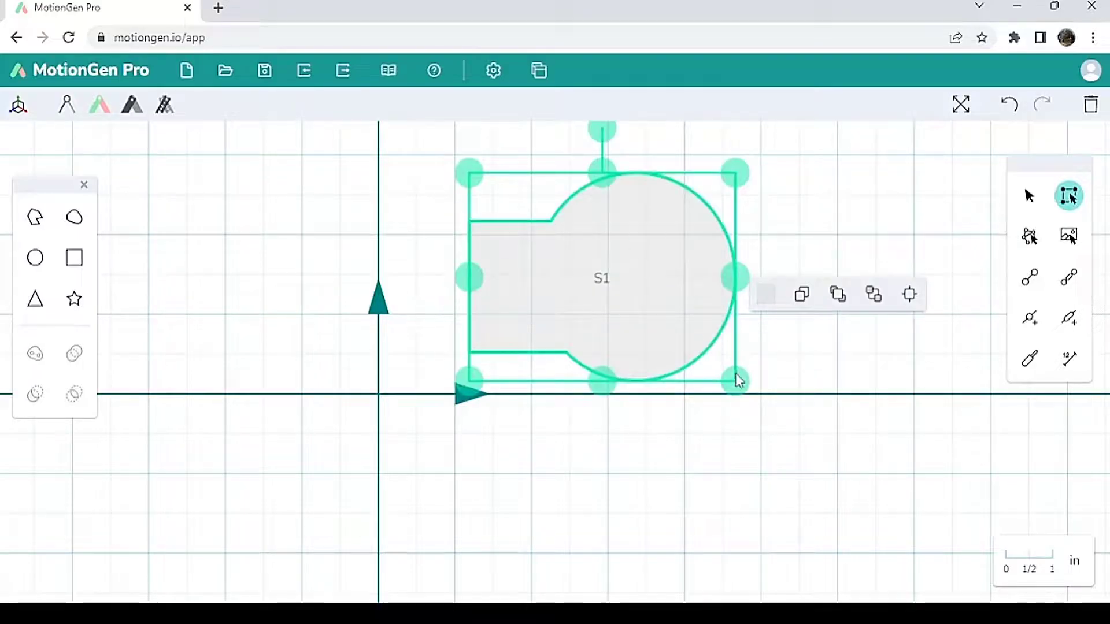
{"action": "left_click_drag", "start_coordinate": [737, 381], "coordinate": [713, 364]}
{"action": "left_click_drag", "start_coordinate": [665, 287], "coordinate": [693, 369]}
{"action": "left_click_drag", "start_coordinate": [649, 243], "coordinate": [632, 229]}
{"action": "left_click_drag", "start_coordinate": [647, 377], "coordinate": [589, 350]}
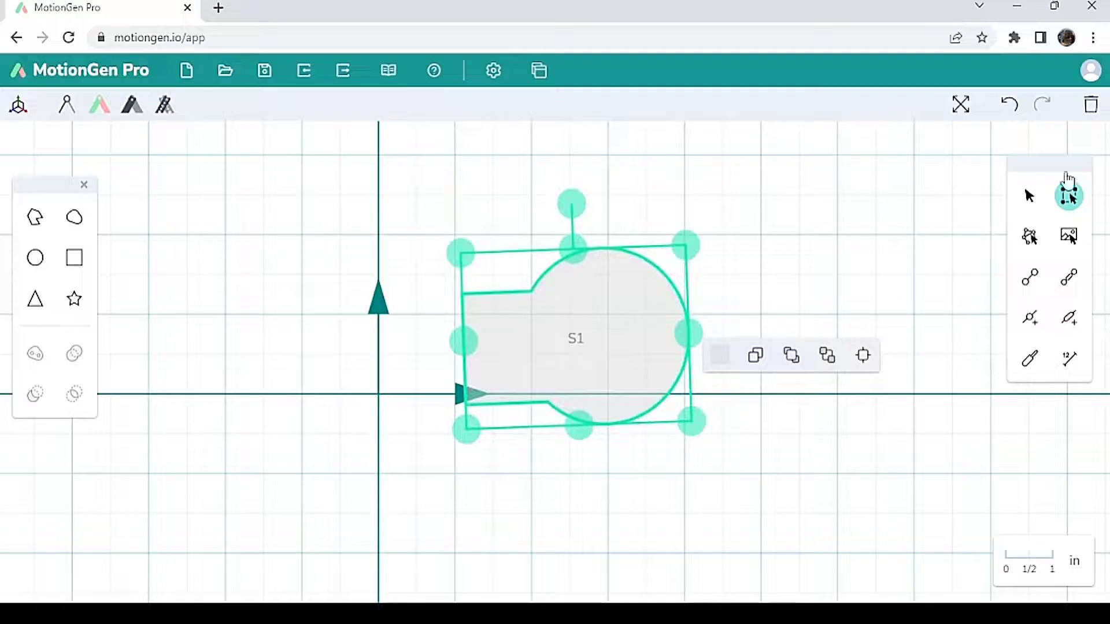
{"action": "left_click", "coordinate": [1090, 107]}
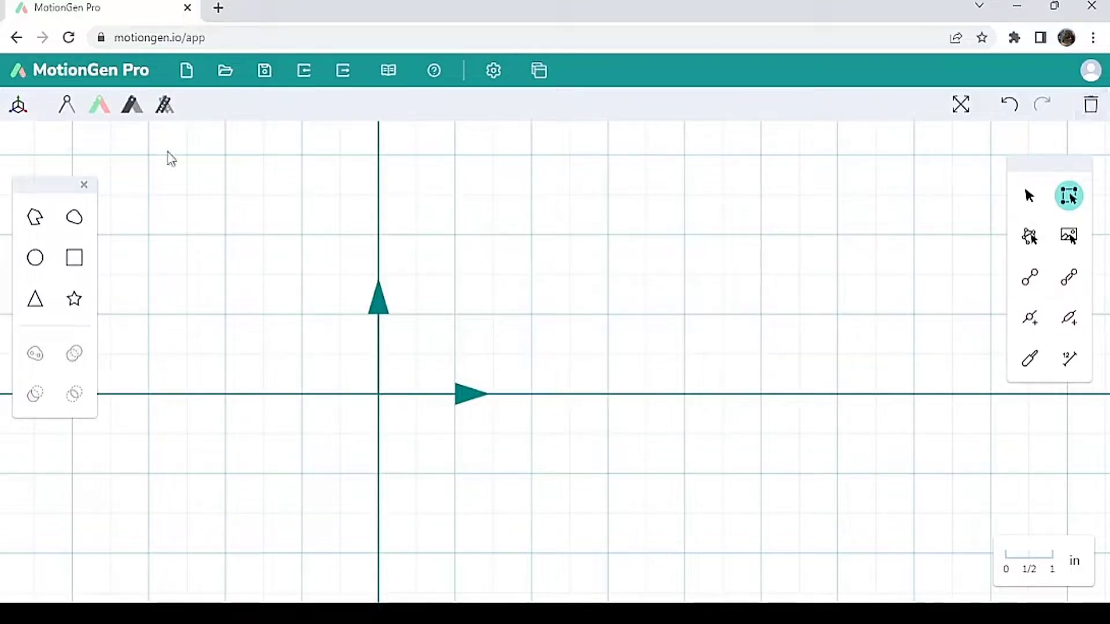
Step: Draw a large circle S1 and a small concentric circle S2 at its centre
{"action": "left_click", "coordinate": [40, 263]}
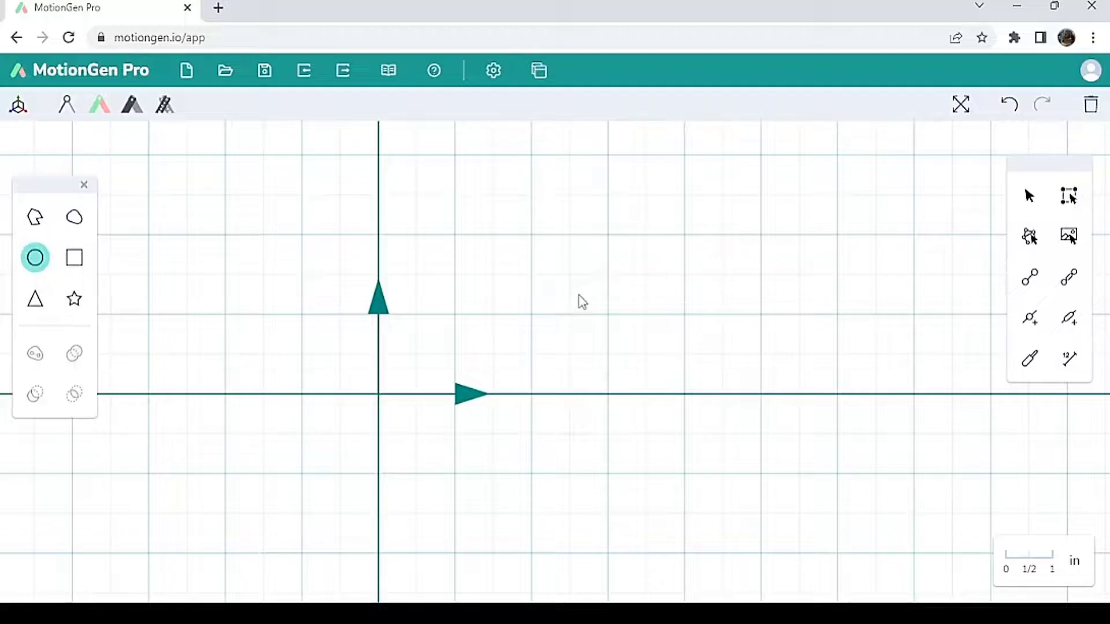
{"action": "left_click", "coordinate": [666, 358]}
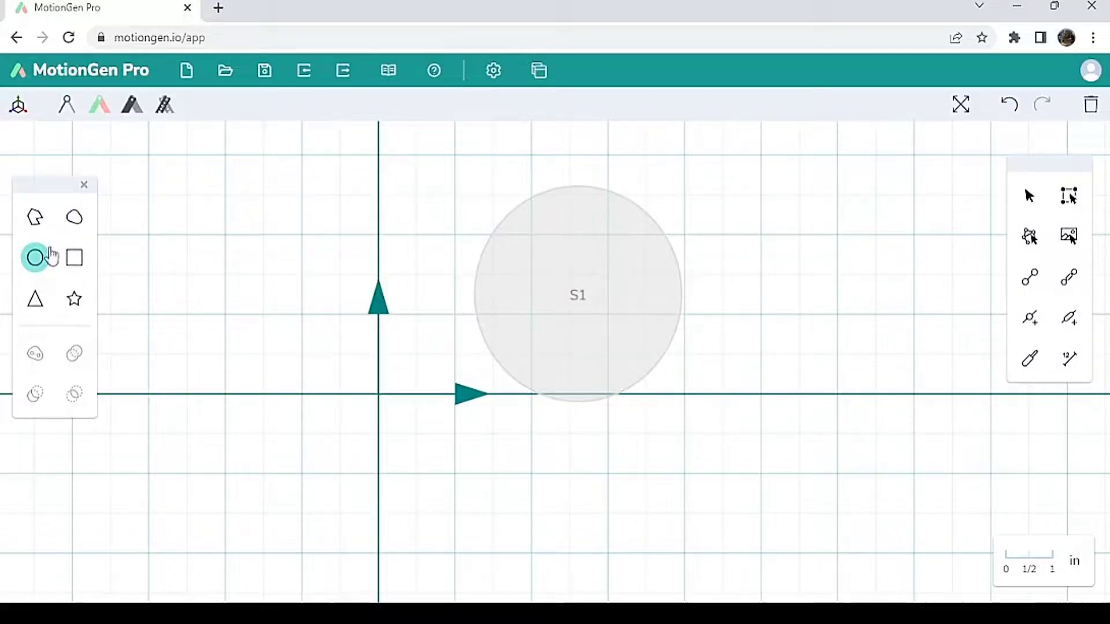
{"action": "left_click", "coordinate": [575, 291]}
{"action": "left_click", "coordinate": [612, 305]}
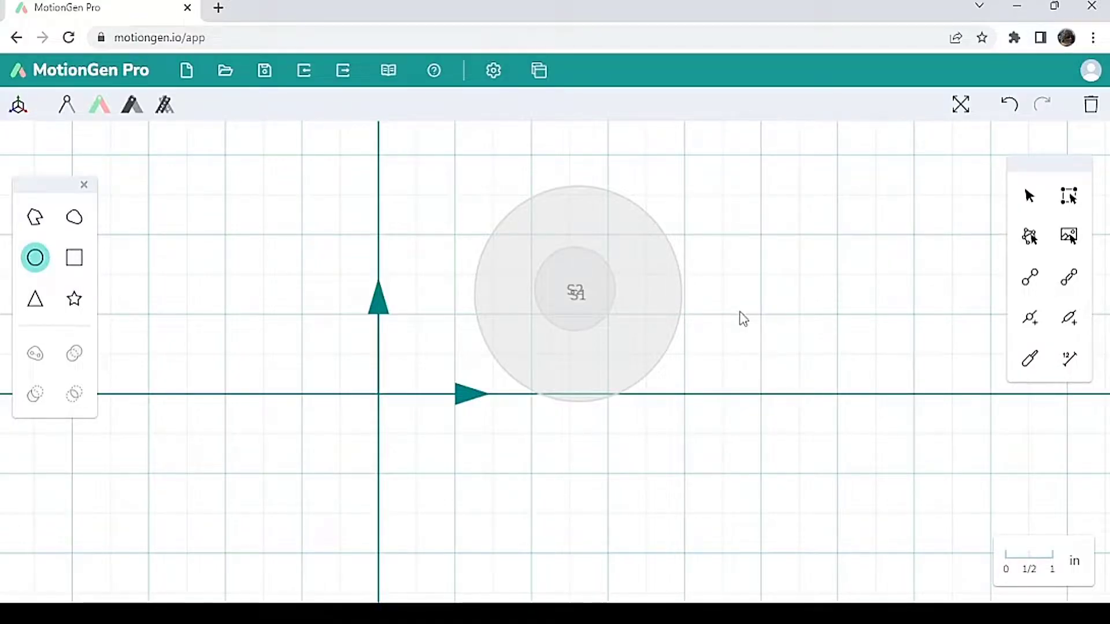
Step: Select both circles and apply Difference to cut the small one out, forming a ring
{"action": "left_click", "coordinate": [1069, 198]}
{"action": "left_click_drag", "start_coordinate": [437, 176], "coordinate": [755, 442]}
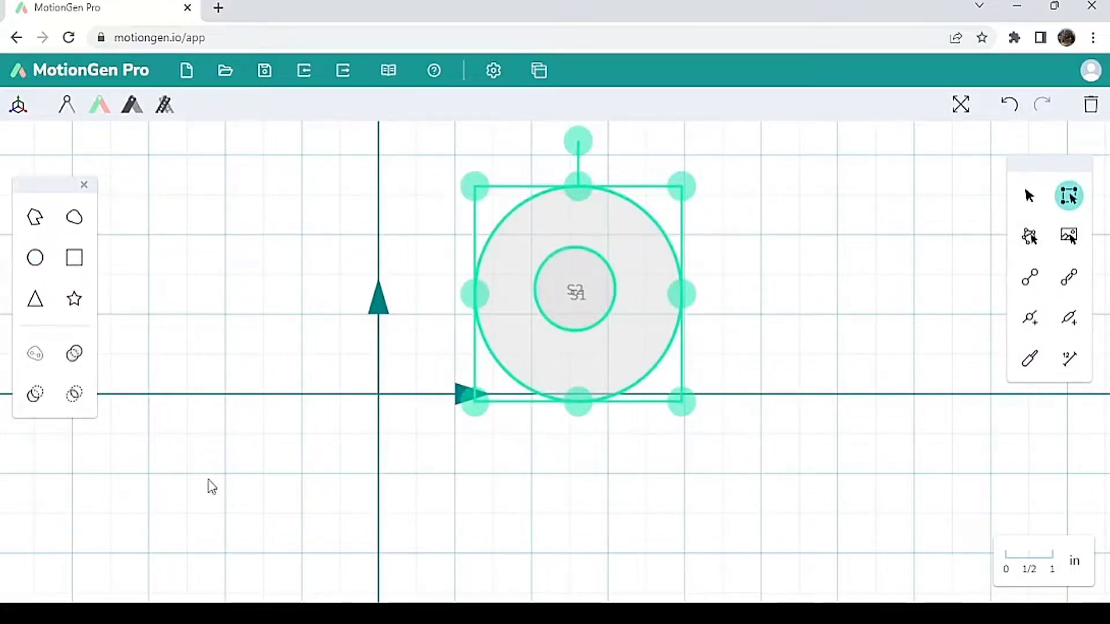
{"action": "left_click", "coordinate": [36, 396]}
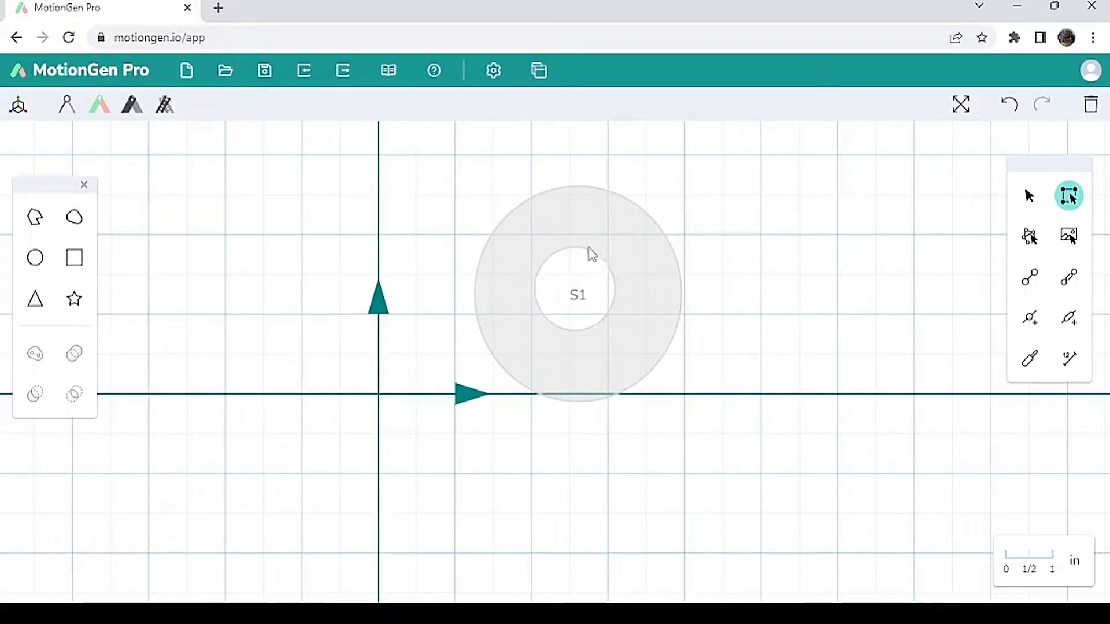
Step: Delete the ring and draw two overlapping circles near the origin
{"action": "left_click", "coordinate": [1091, 110]}
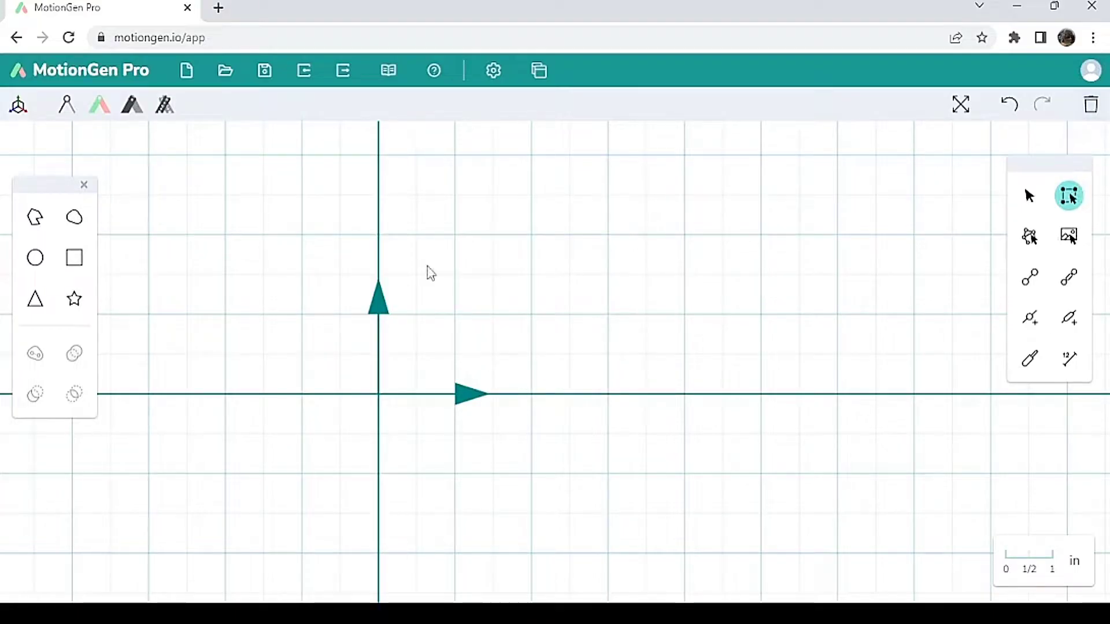
{"action": "left_click", "coordinate": [36, 258]}
{"action": "left_click_drag", "start_coordinate": [522, 343], "coordinate": [645, 404]}
{"action": "left_click_drag", "start_coordinate": [602, 311], "coordinate": [721, 364]}
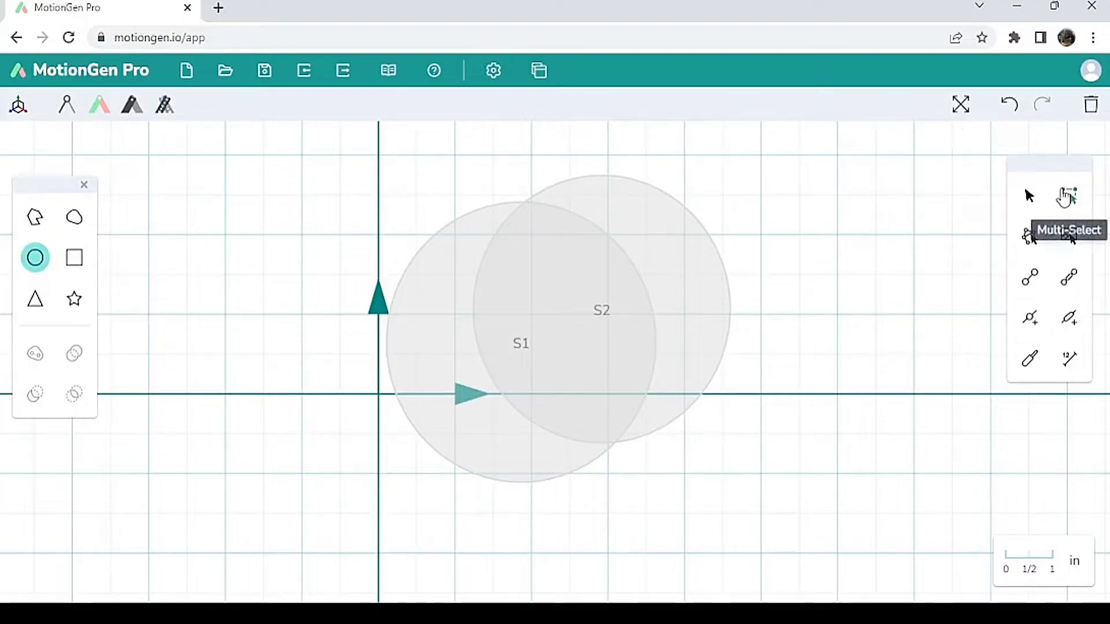
Step: Intersect both circles into a lens-shaped S1, then delete the lens
{"action": "left_click", "coordinate": [1069, 196]}
{"action": "left_click_drag", "start_coordinate": [302, 179], "coordinate": [758, 486]}
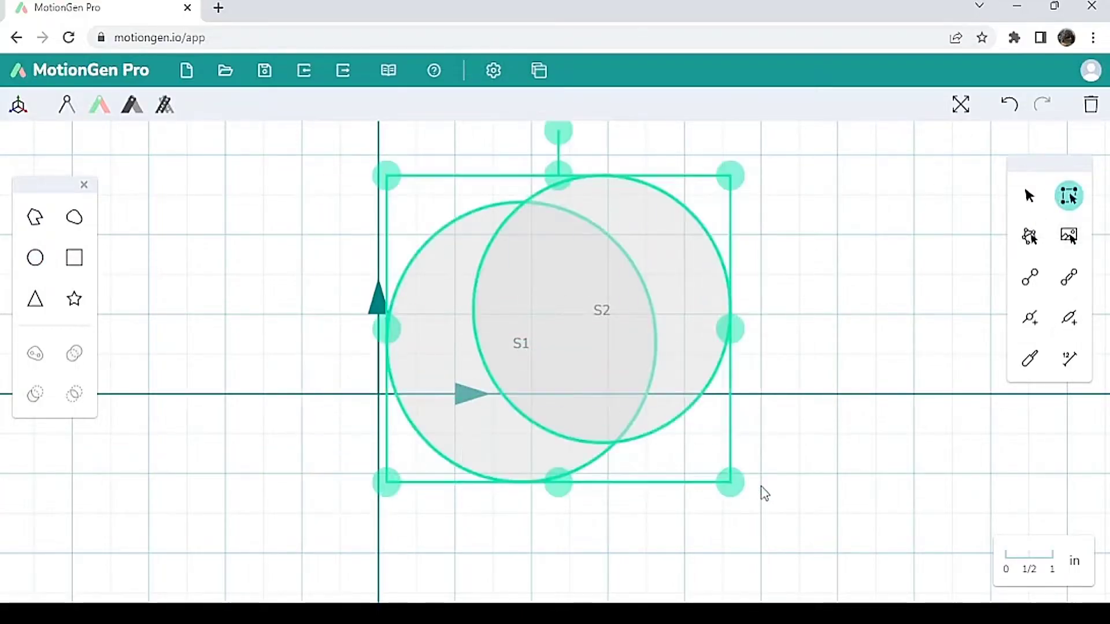
{"action": "left_click", "coordinate": [74, 399]}
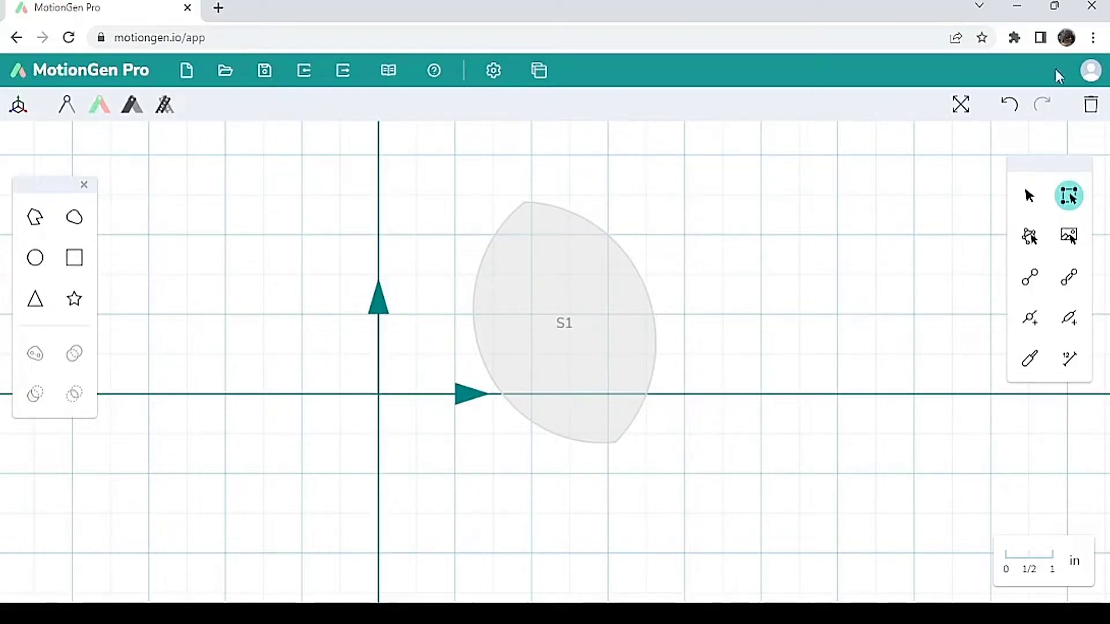
{"action": "left_click", "coordinate": [1090, 107]}
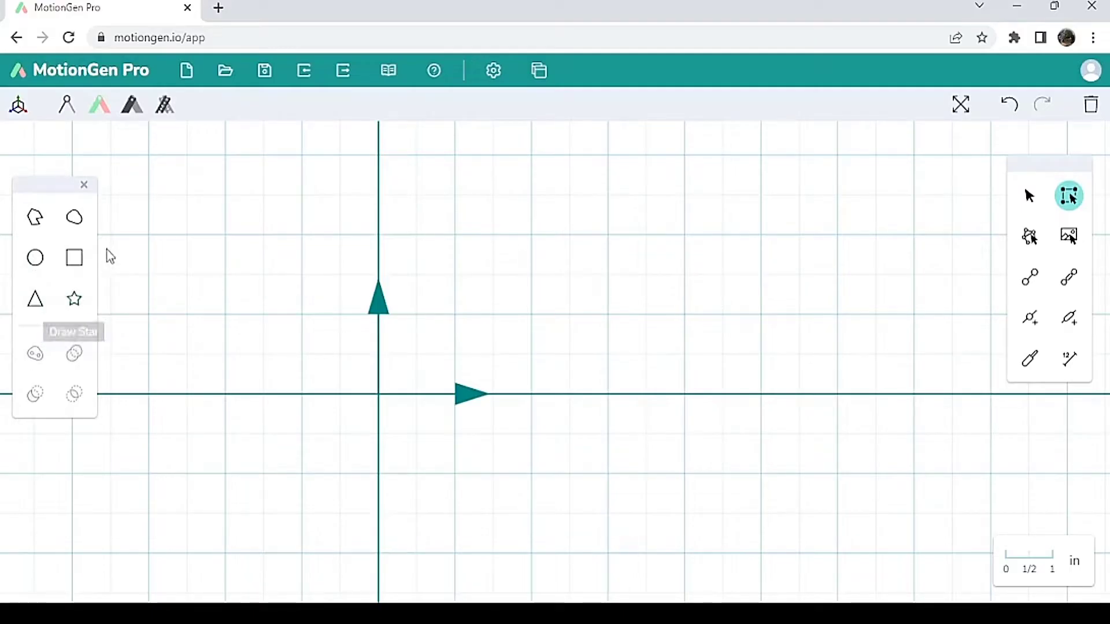
{"action": "left_click", "coordinate": [75, 225]}
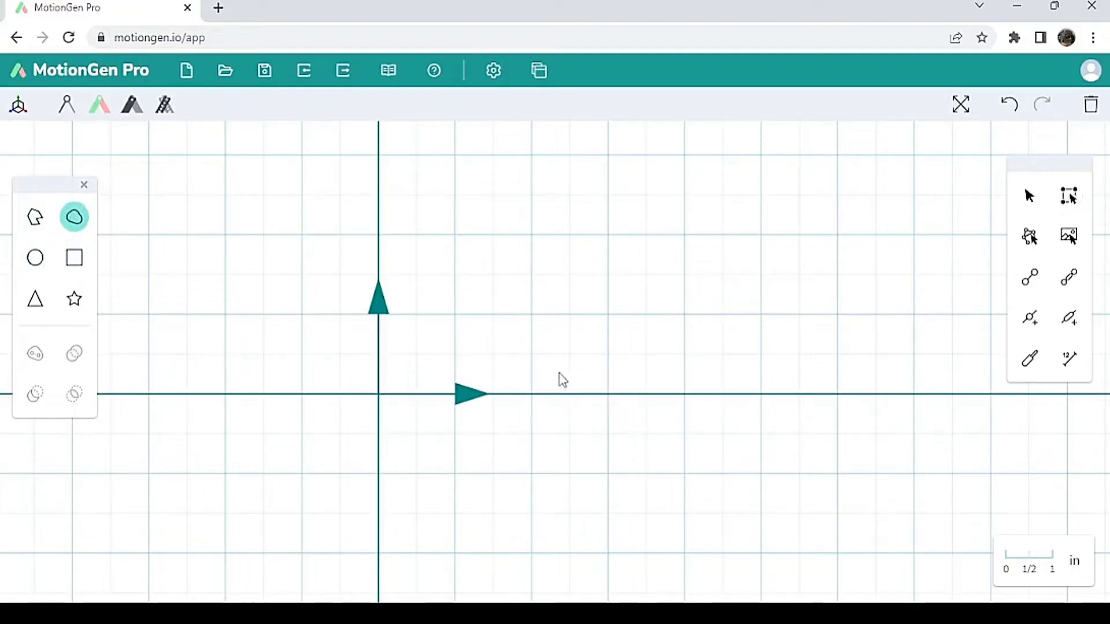
{"action": "mouse_move", "coordinate": [528, 383]}
{"action": "left_mouse_down"}
{"action": "mouse_move", "coordinate": [652, 410]}
{"action": "mouse_move", "coordinate": [737, 408]}
{"action": "mouse_move", "coordinate": [772, 358]}
{"action": "mouse_move", "coordinate": [778, 312]}
{"action": "mouse_move", "coordinate": [732, 245]}
{"action": "mouse_move", "coordinate": [488, 171]}
{"action": "mouse_move", "coordinate": [432, 245]}
{"action": "mouse_move", "coordinate": [324, 338]}
{"action": "mouse_move", "coordinate": [303, 490]}
{"action": "mouse_move", "coordinate": [400, 516]}
{"action": "mouse_move", "coordinate": [482, 504]}
{"action": "mouse_move", "coordinate": [541, 458]}
{"action": "left_mouse_up"}
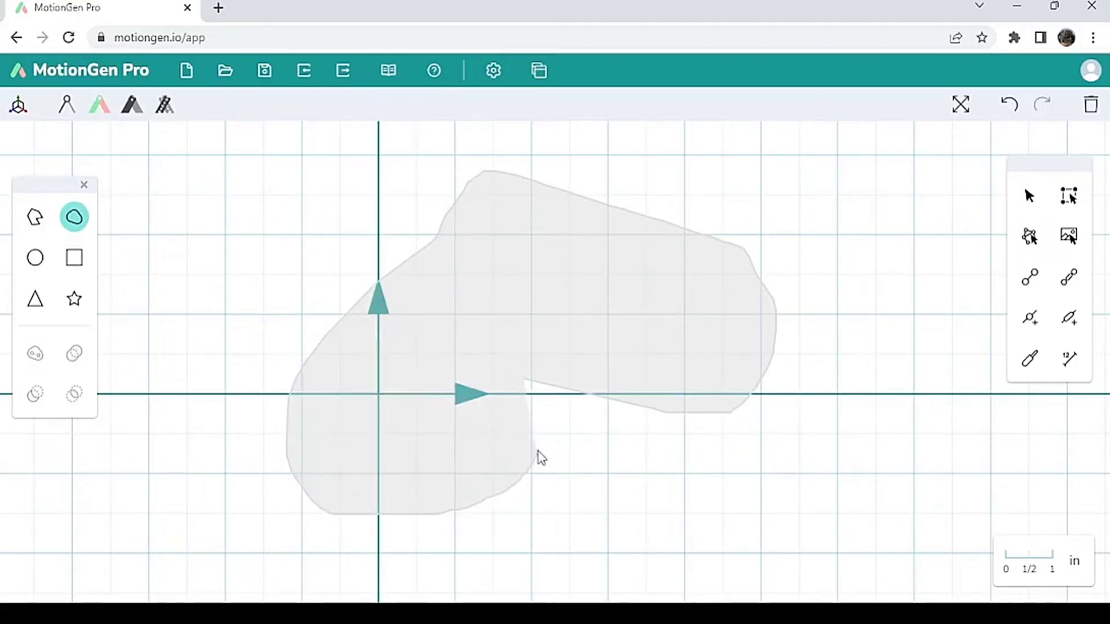
{"action": "left_click_drag", "start_coordinate": [527, 398], "coordinate": [525, 380]}
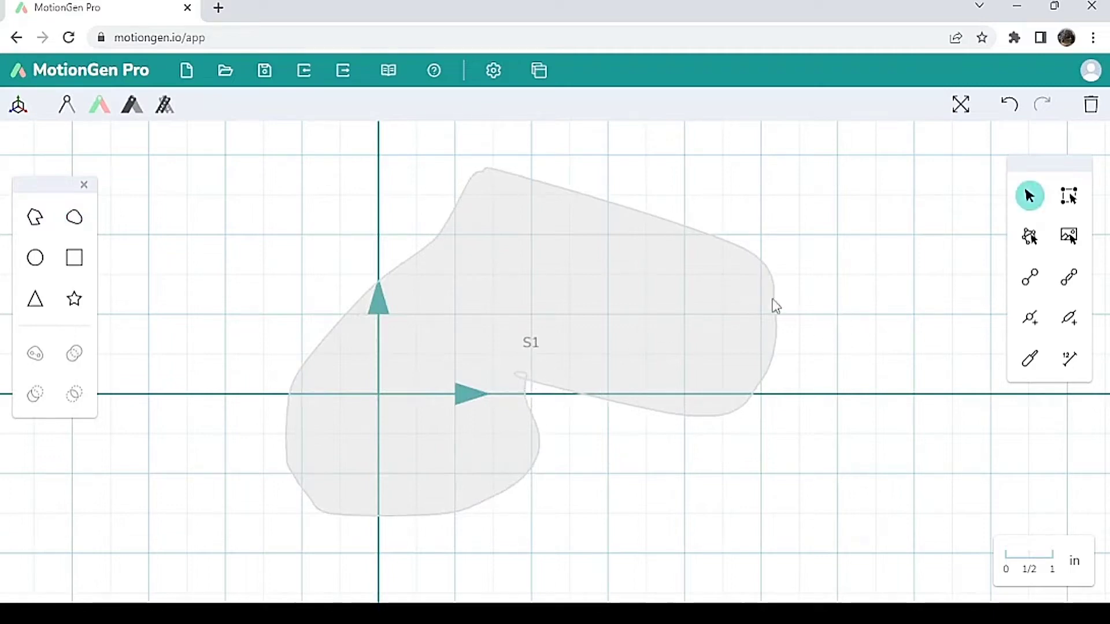
{"action": "left_click", "coordinate": [639, 322]}
{"action": "left_click", "coordinate": [1091, 104]}
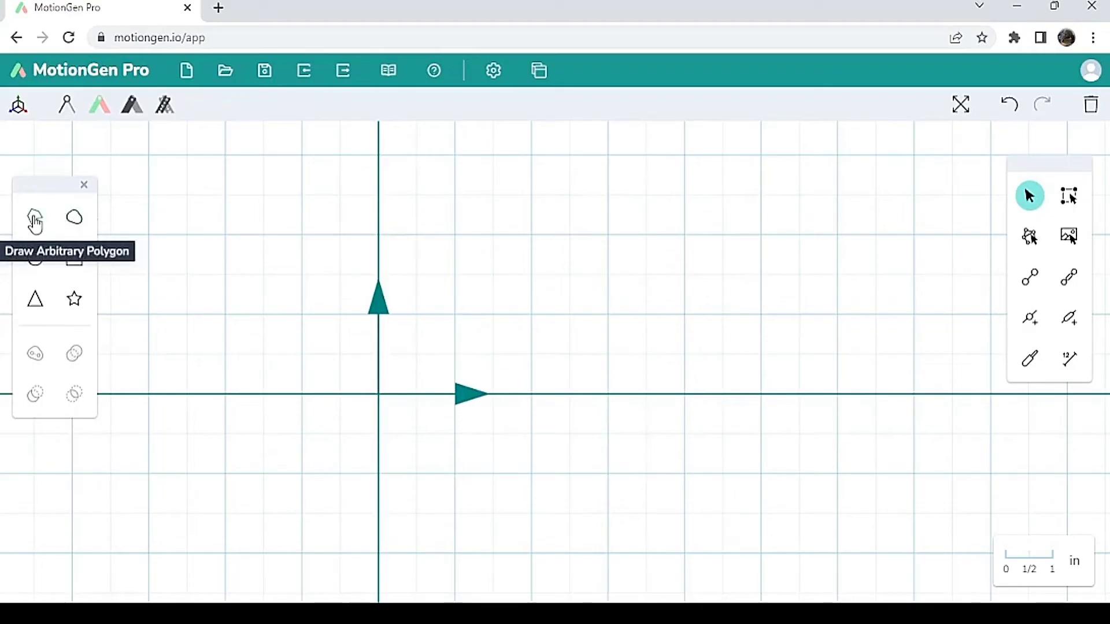
Step: Start an arbitrary polygon, placing its first vertices near the horizontal axis, right of the vertical axis
{"action": "left_click", "coordinate": [35, 220]}
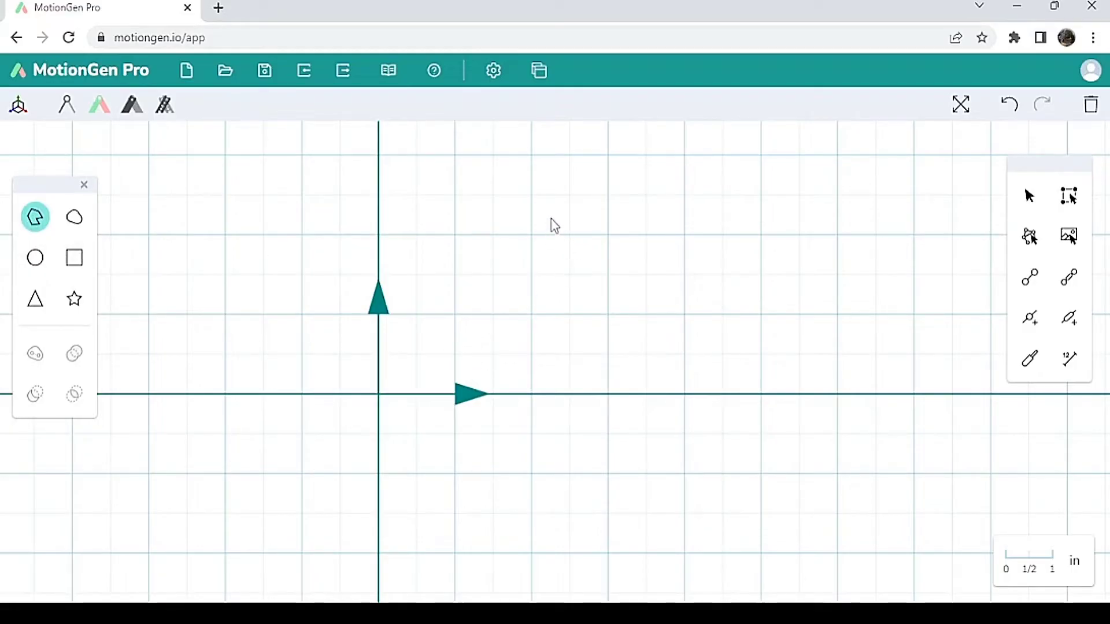
{"action": "left_click", "coordinate": [559, 375]}
{"action": "left_click", "coordinate": [618, 336]}
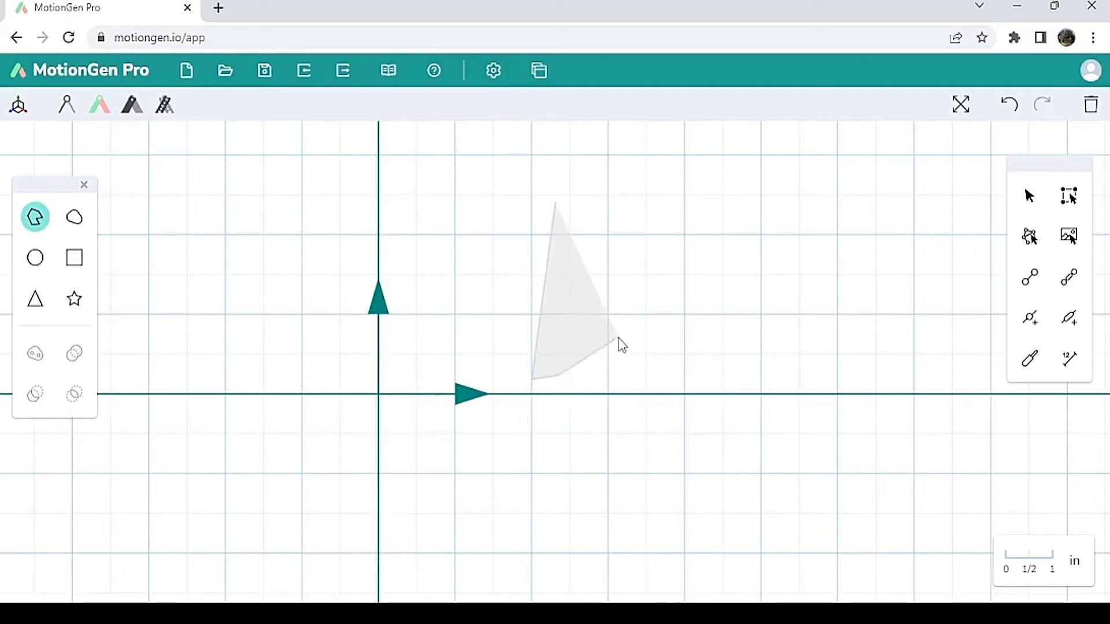